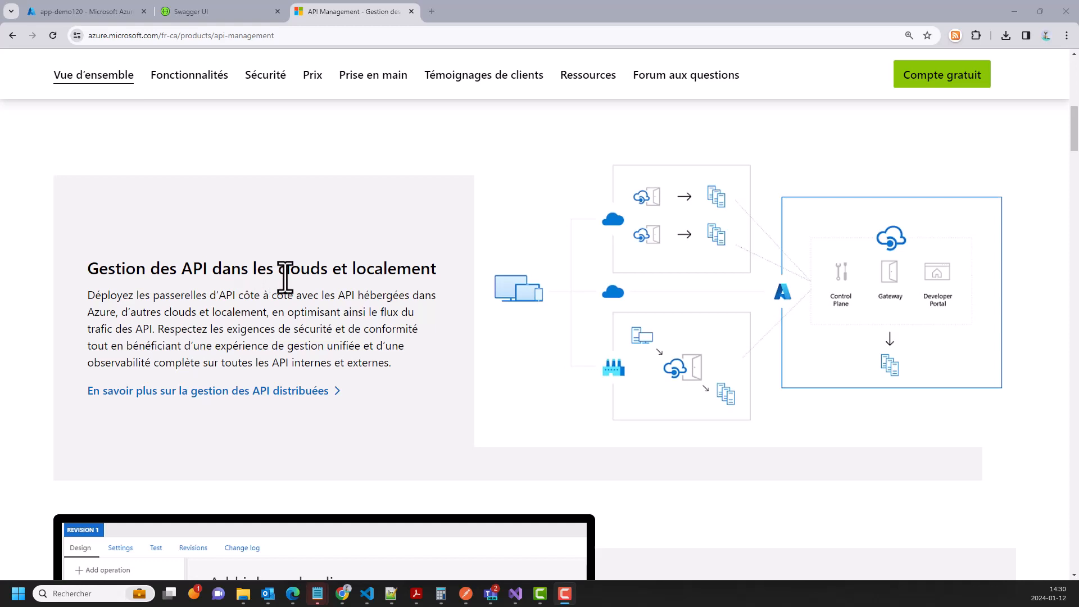
- Scroll down through the current page to review its contents
scroll(469, 284, "down", 2)
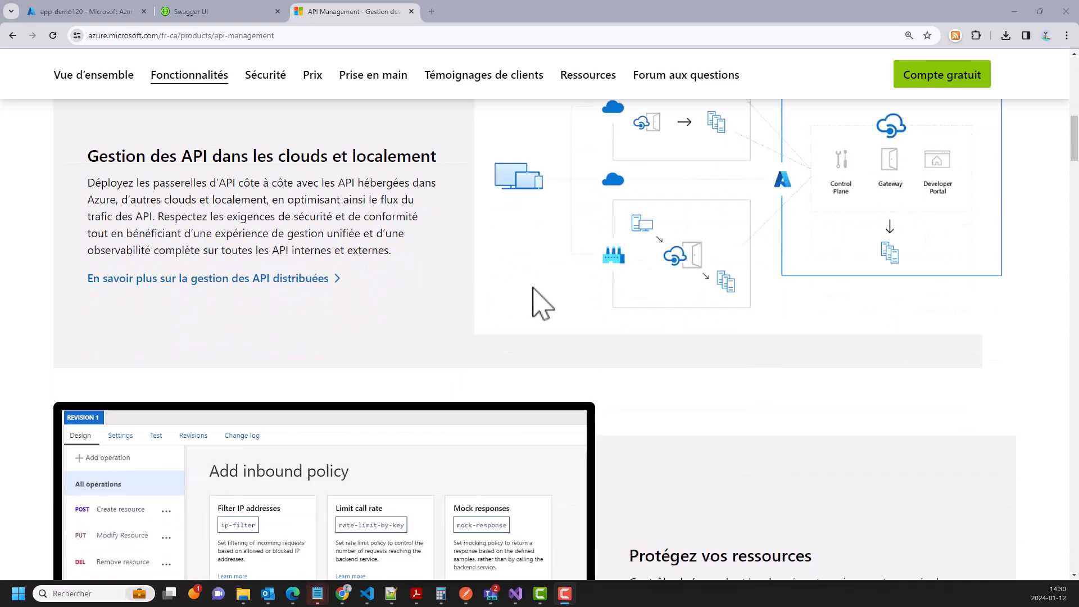
scroll(549, 308, "down", 1)
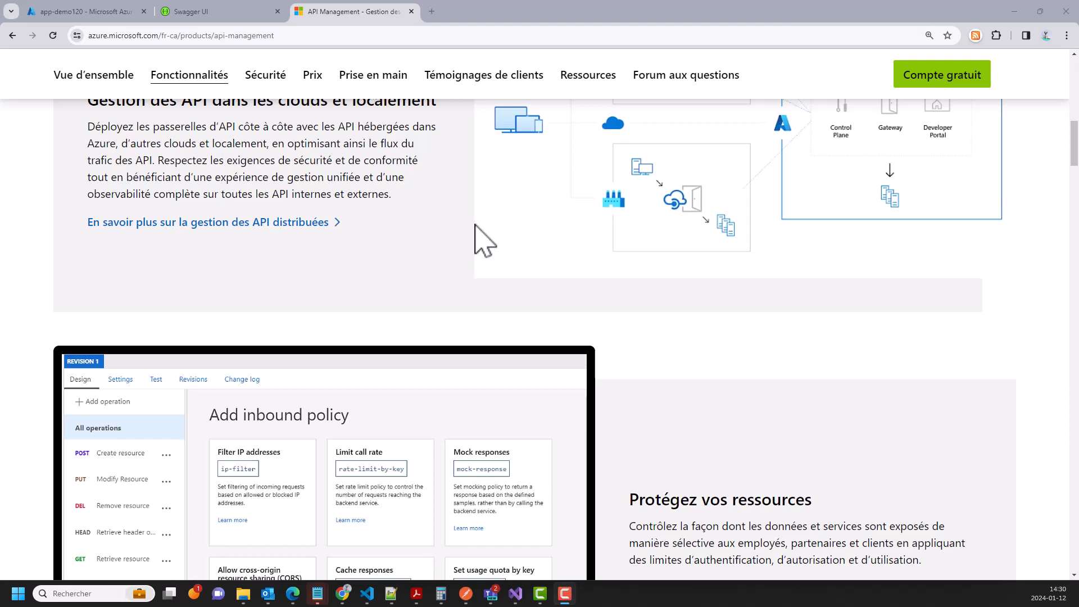
scroll(571, 281, "down", 1)
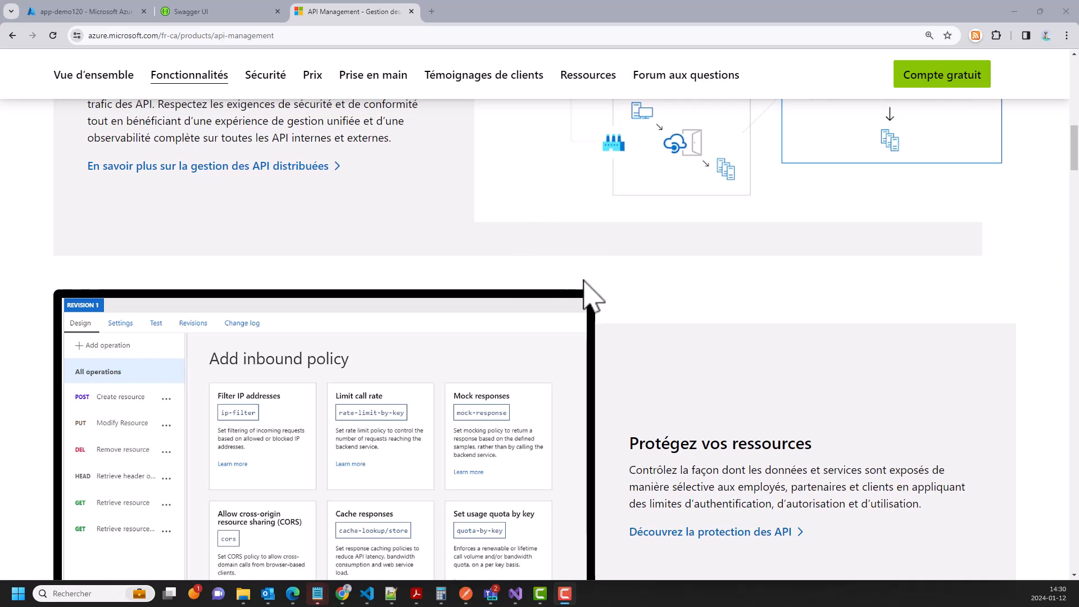
scroll(586, 288, "down", 2)
scroll(595, 298, "down", 5)
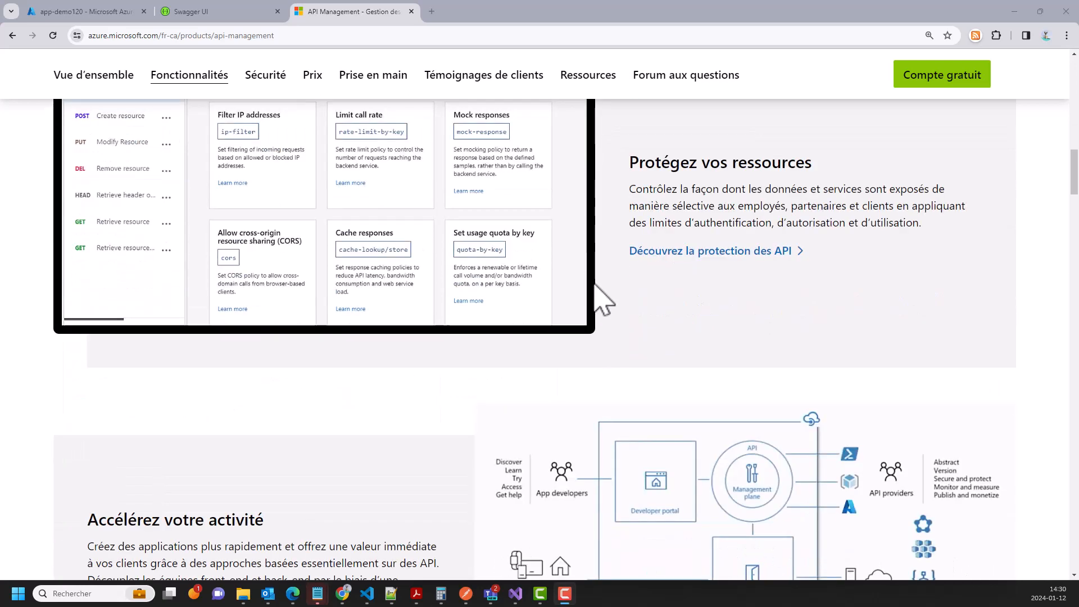
scroll(596, 292, "down", 2)
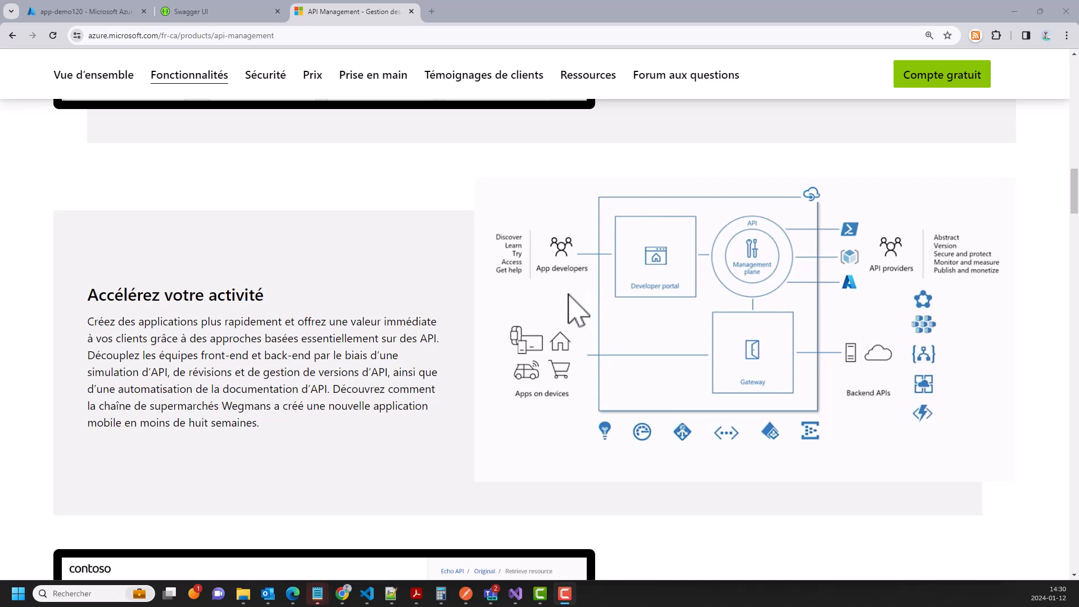
scroll(562, 320, "down", 2)
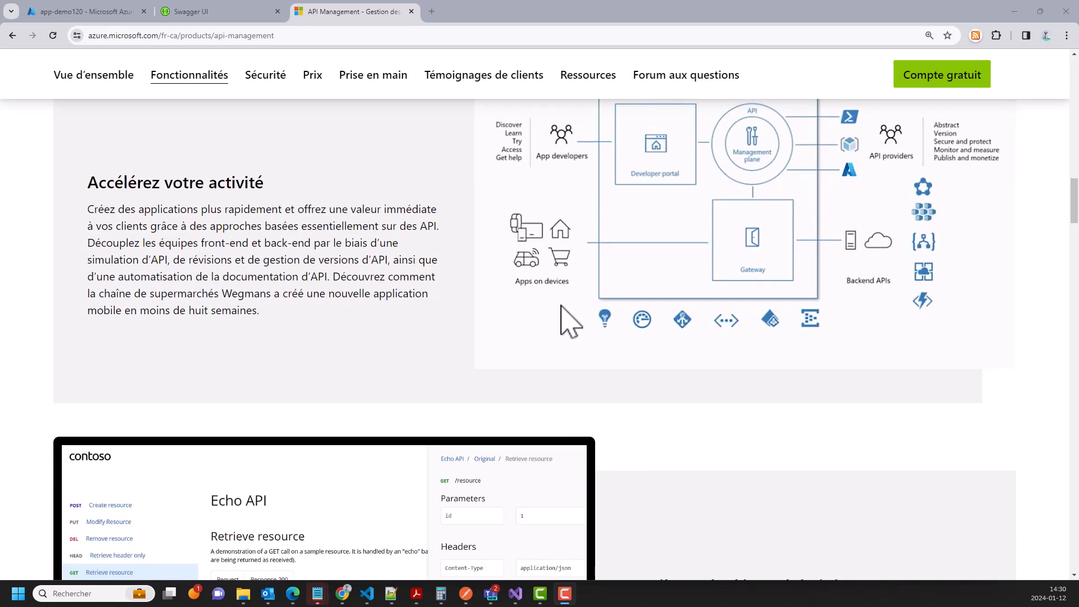
scroll(561, 306, "down", 2)
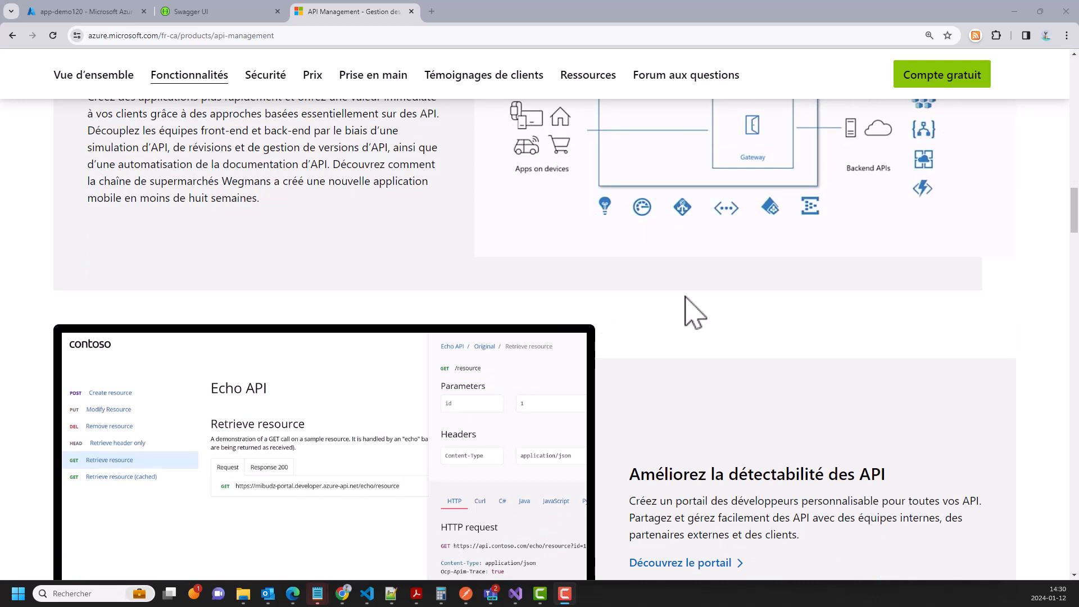
scroll(695, 315, "up", 1)
scroll(692, 308, "down", 4)
scroll(680, 303, "down", 7)
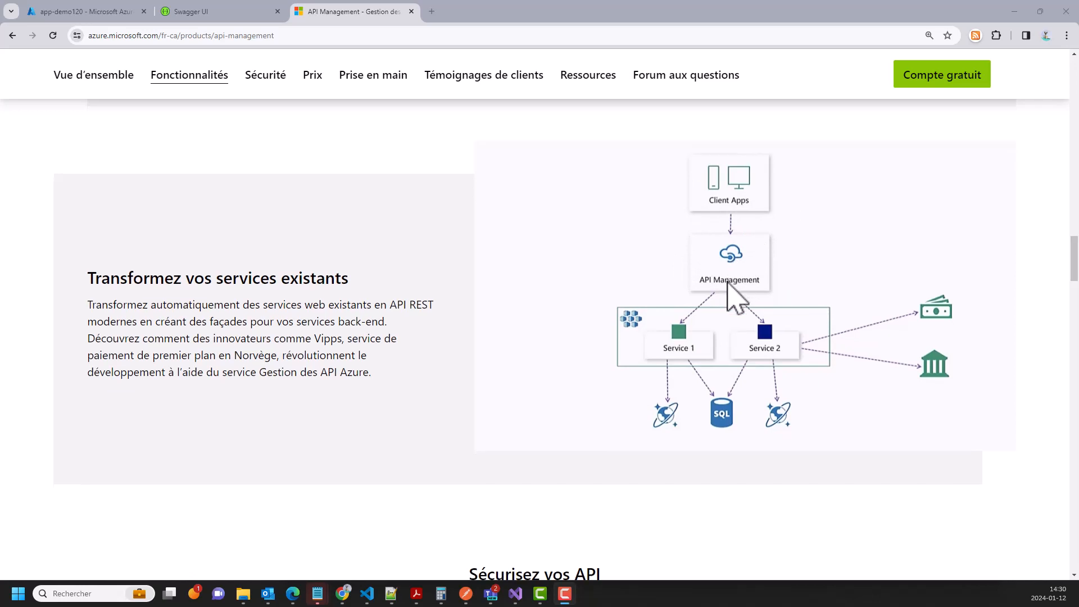
scroll(730, 289, "down", 3)
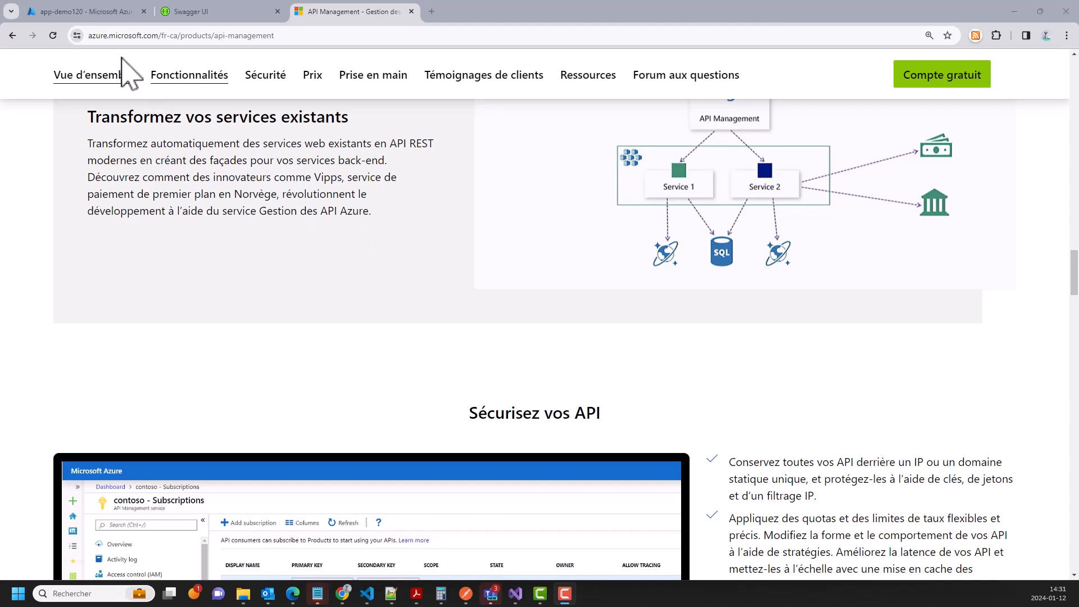
- Reload the AppServiceDemo.API Swagger UI page and select its address
left_click(84, 11)
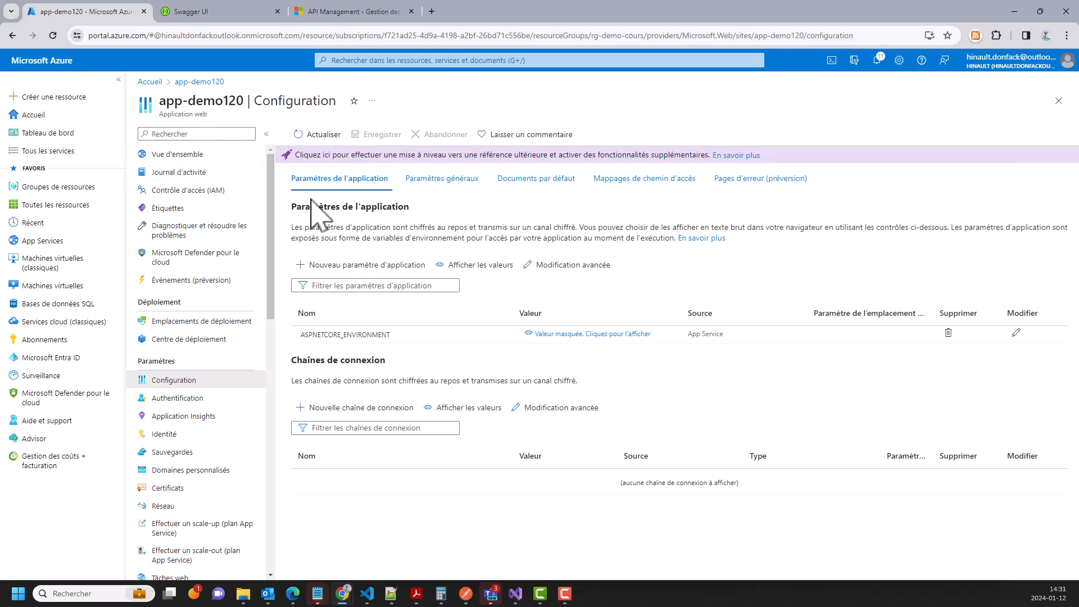
left_click(208, 15)
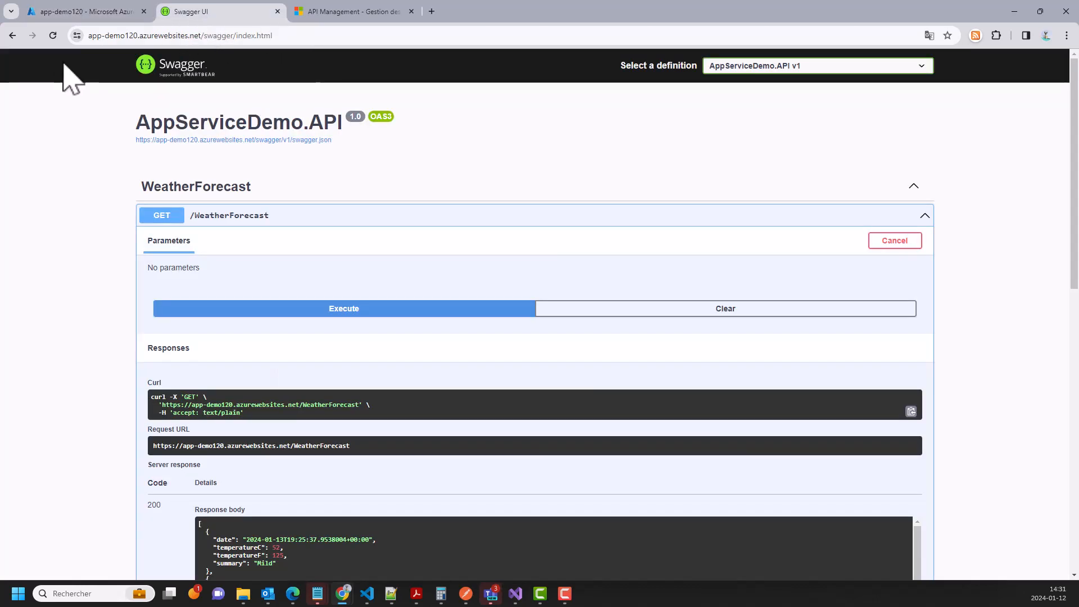
left_click(53, 36)
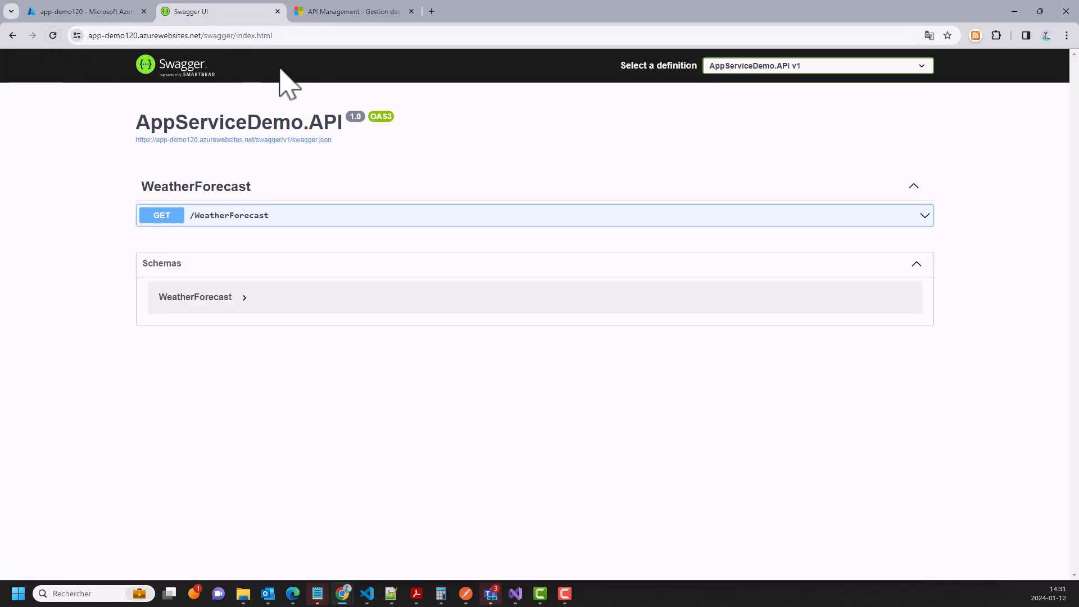
left_click(303, 36)
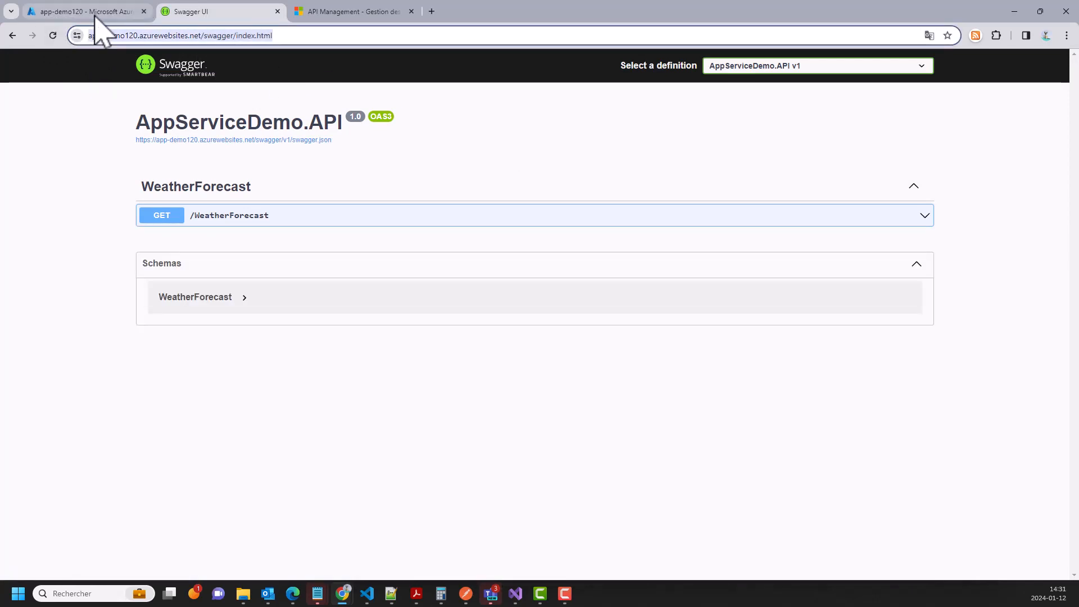
- Go through the Accueil home page to the app-demo120 web app overview
left_click(84, 11)
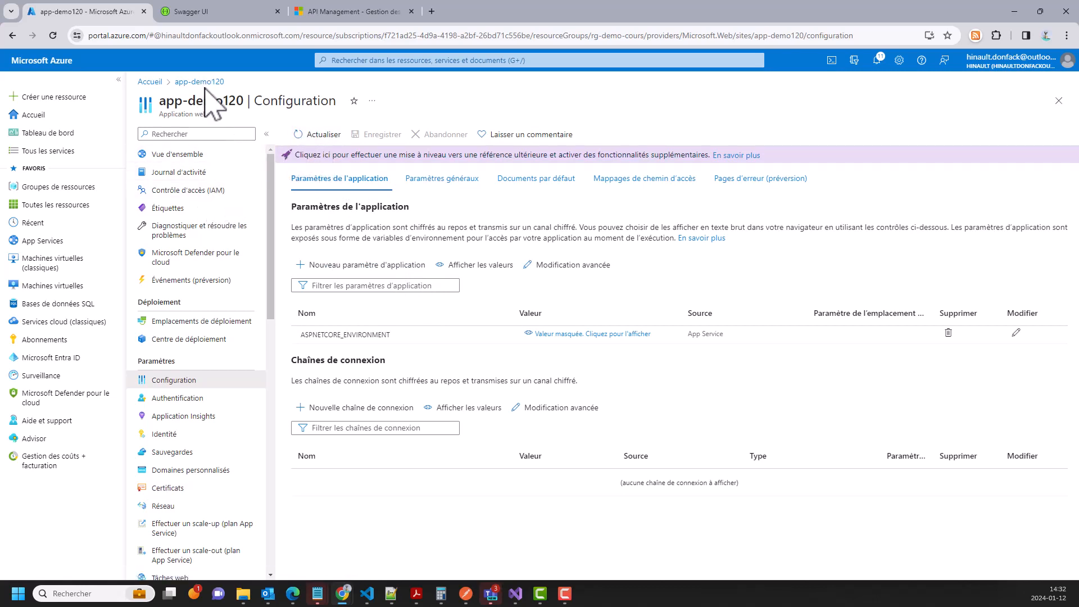
left_click(150, 82)
left_click(338, 260)
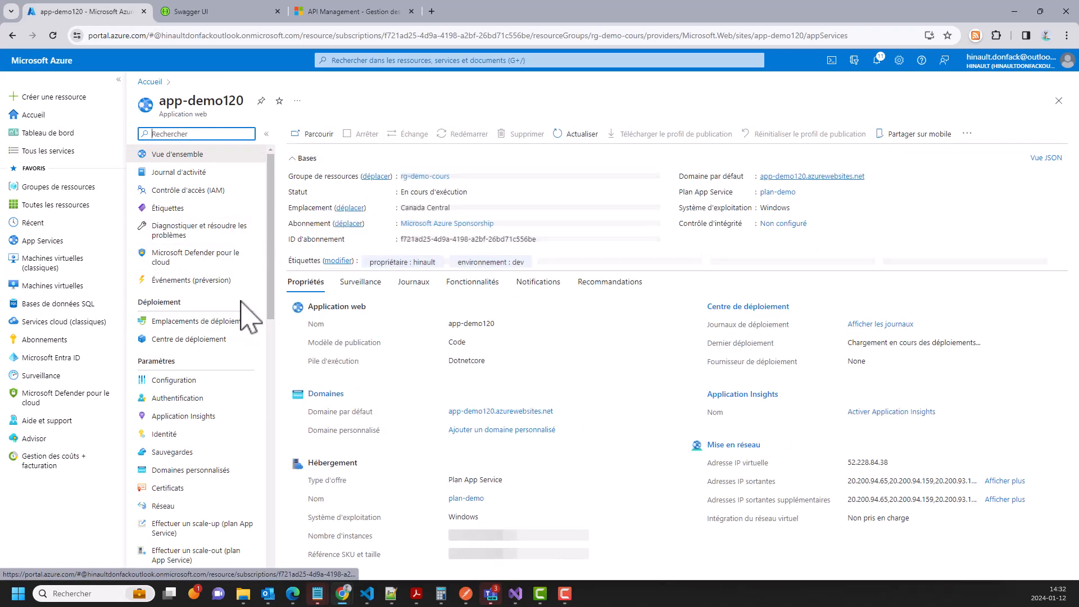
- Open Gestion des API from the API section of app-demo120's resource menu
scroll(237, 326, "down", 1)
scroll(237, 326, "down", 6)
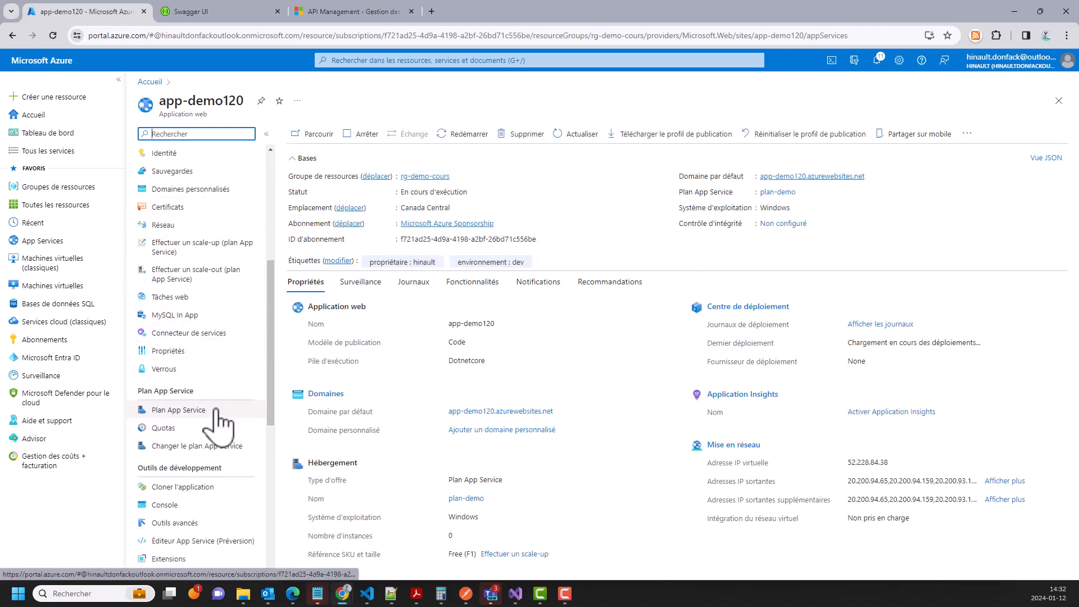
left_click(183, 488)
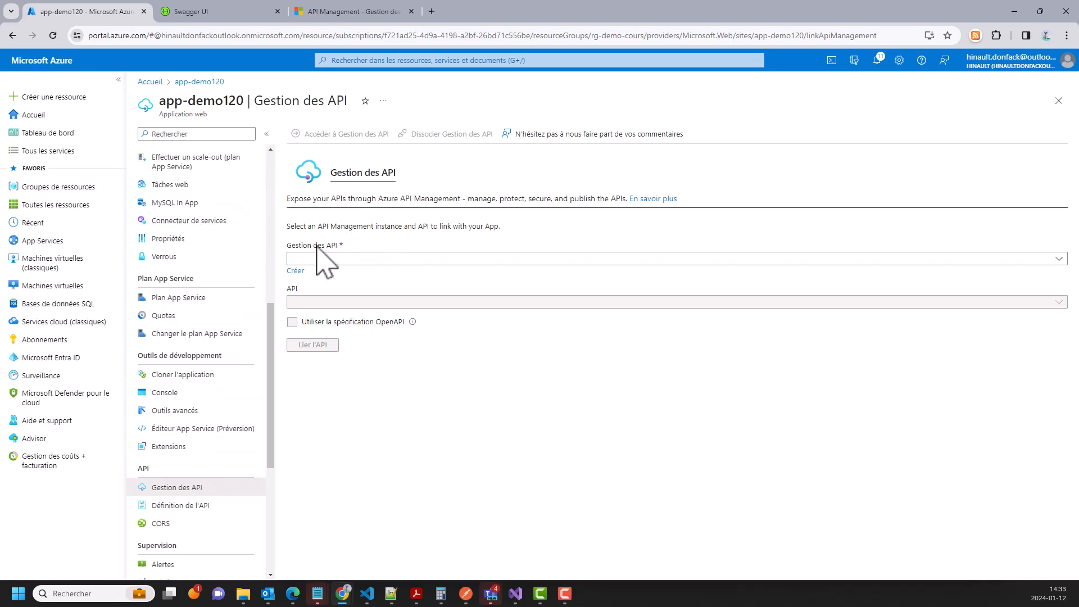
- Start creating a new API Management service from the Gestion des API page
left_click(298, 271)
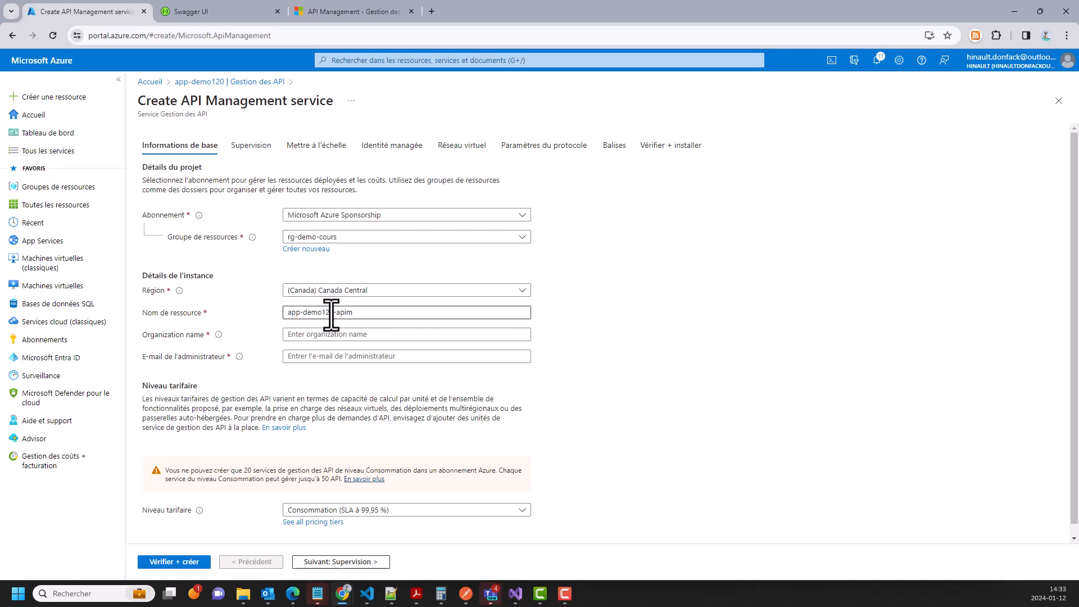
- Check the resource name app-demo120-apim and set Organization name to 'demo'
left_click_drag(332, 312, 353, 312)
left_click(332, 312)
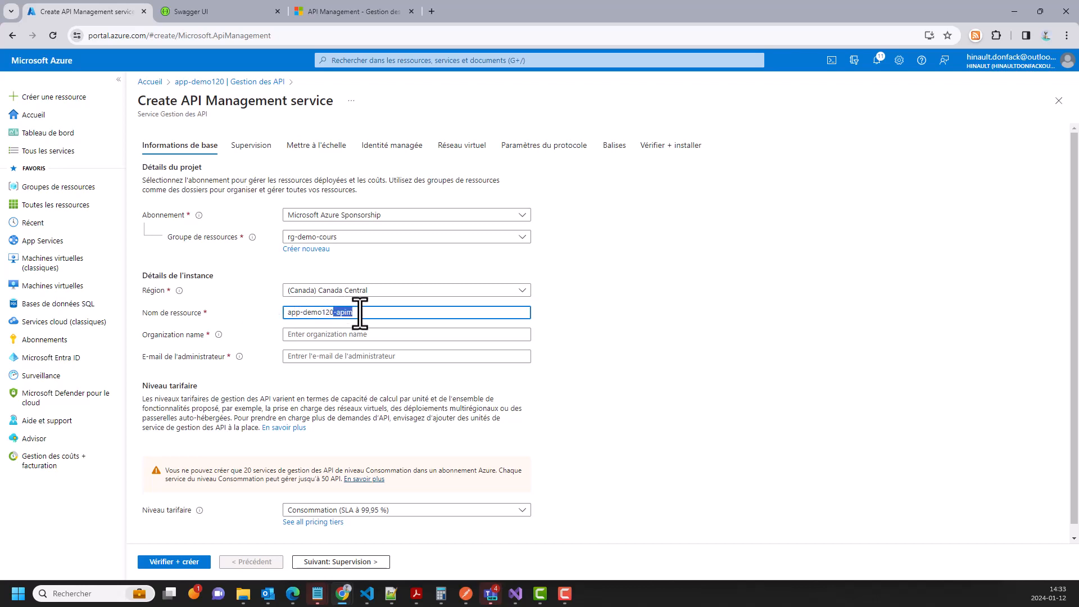
left_click(358, 312)
triple_click(360, 313)
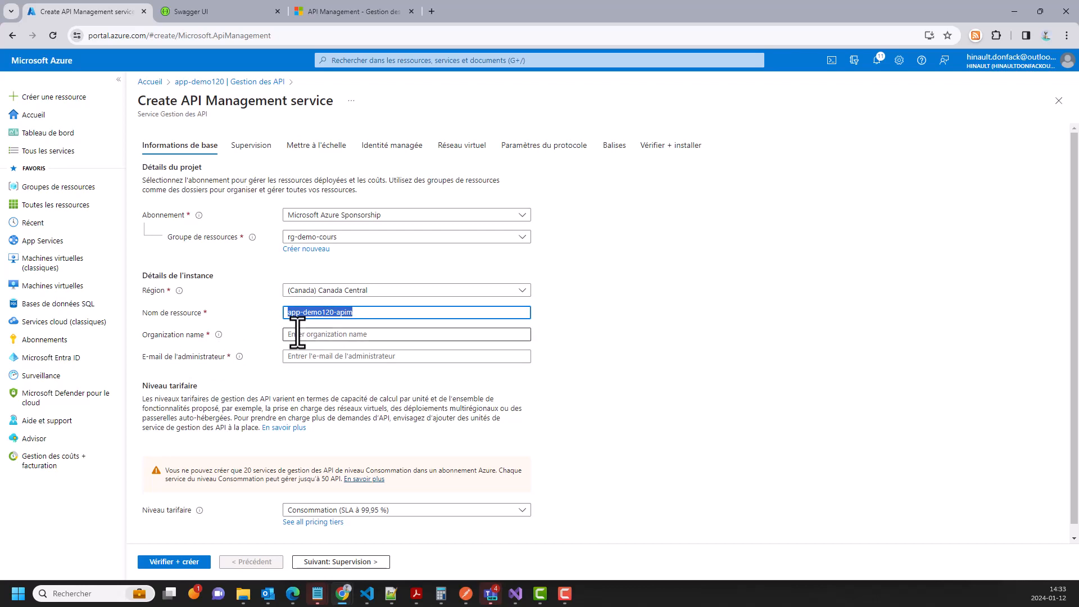
left_click(294, 335)
left_click(219, 335)
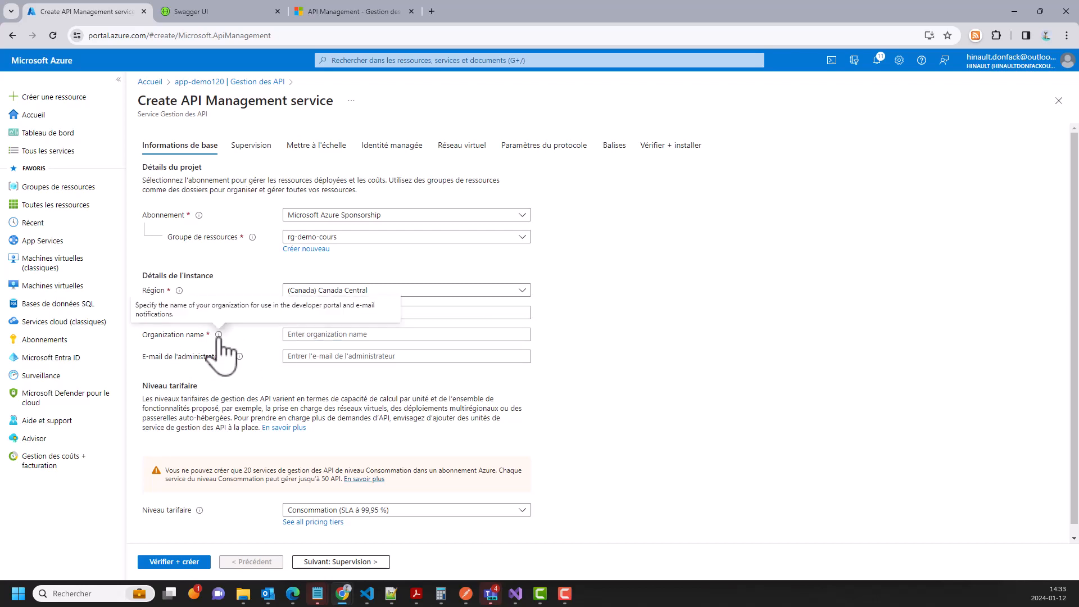
left_click(331, 336)
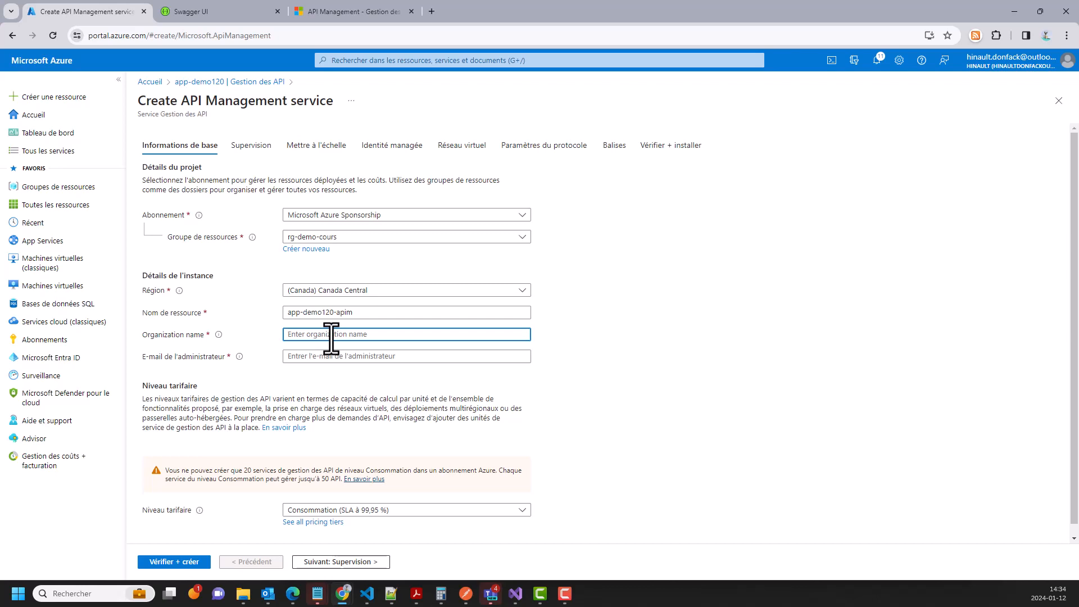
type("demo")
- Enter the administrator's e-mail address in the form
left_click(308, 356)
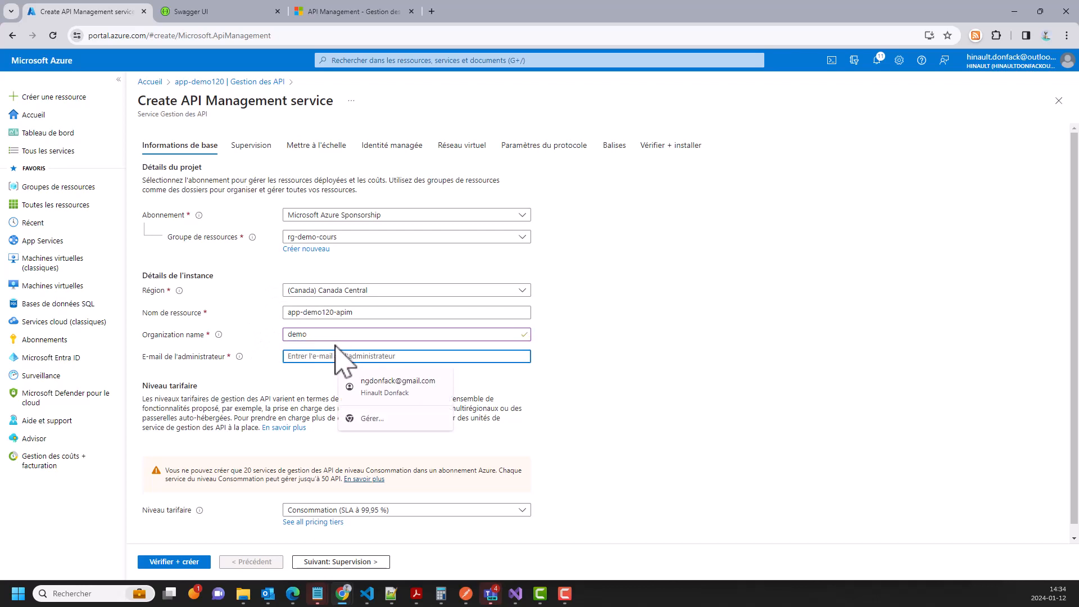
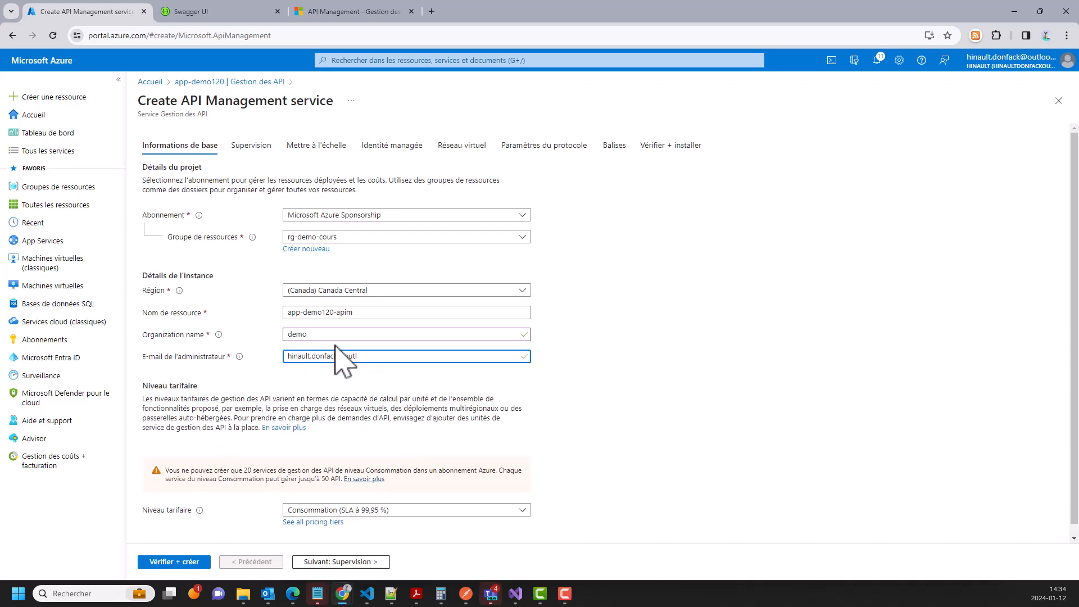
scroll(444, 402, "down", 1)
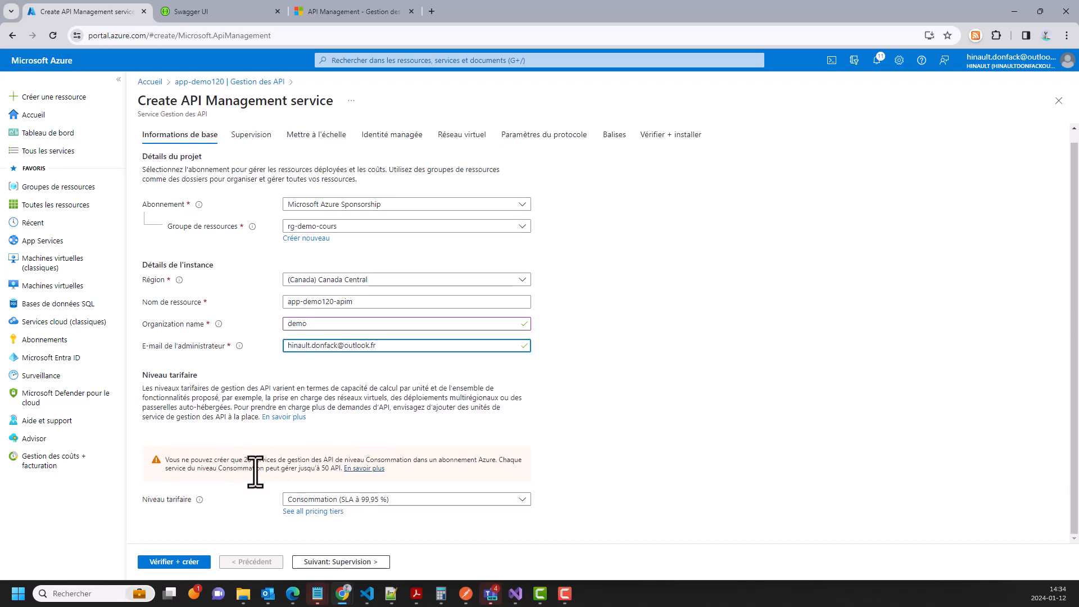
- Keep the Consommation pricing tier and submit the app-demo120-apim settings for review
left_click(393, 499)
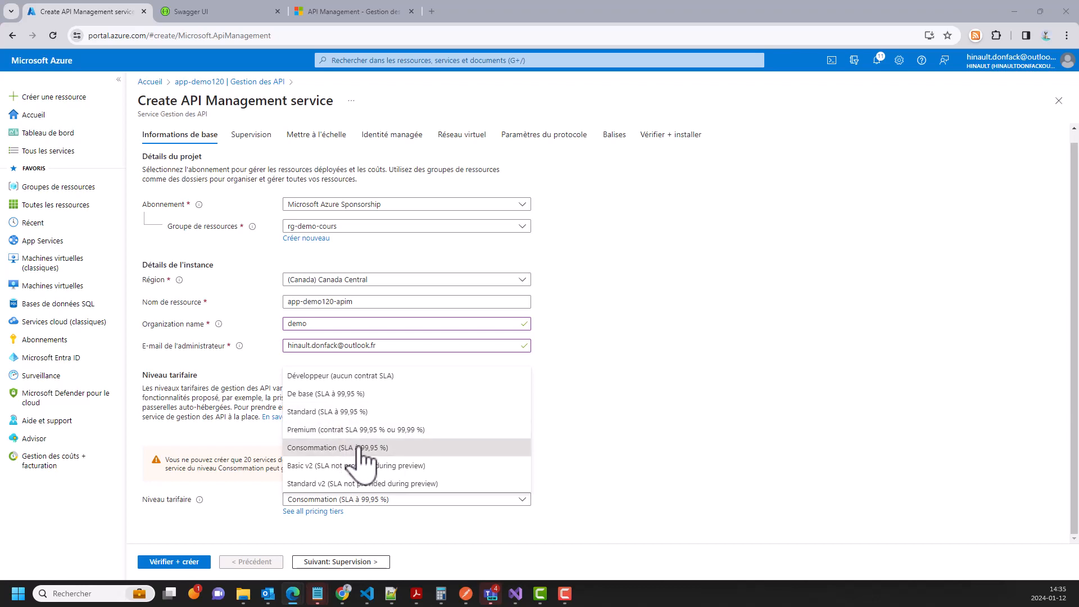
left_click(337, 448)
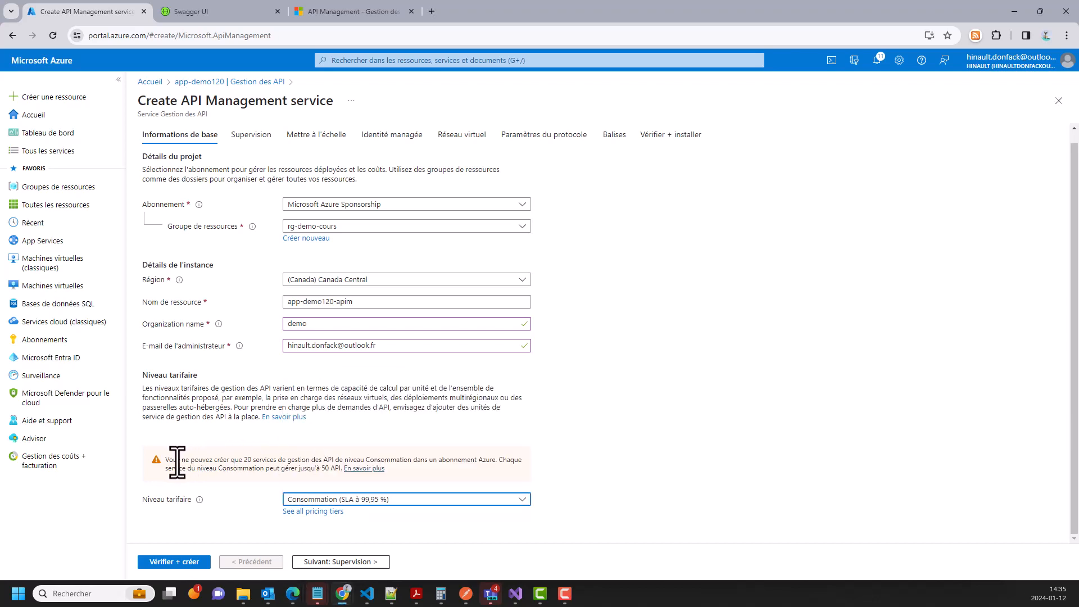
left_click_drag(162, 460, 430, 466)
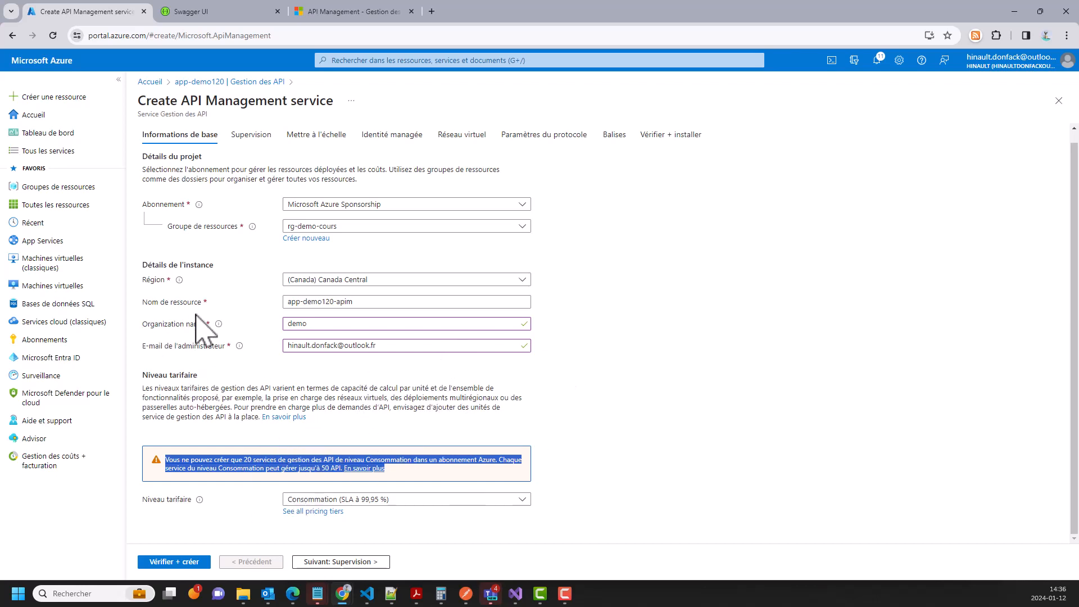
left_click(181, 562)
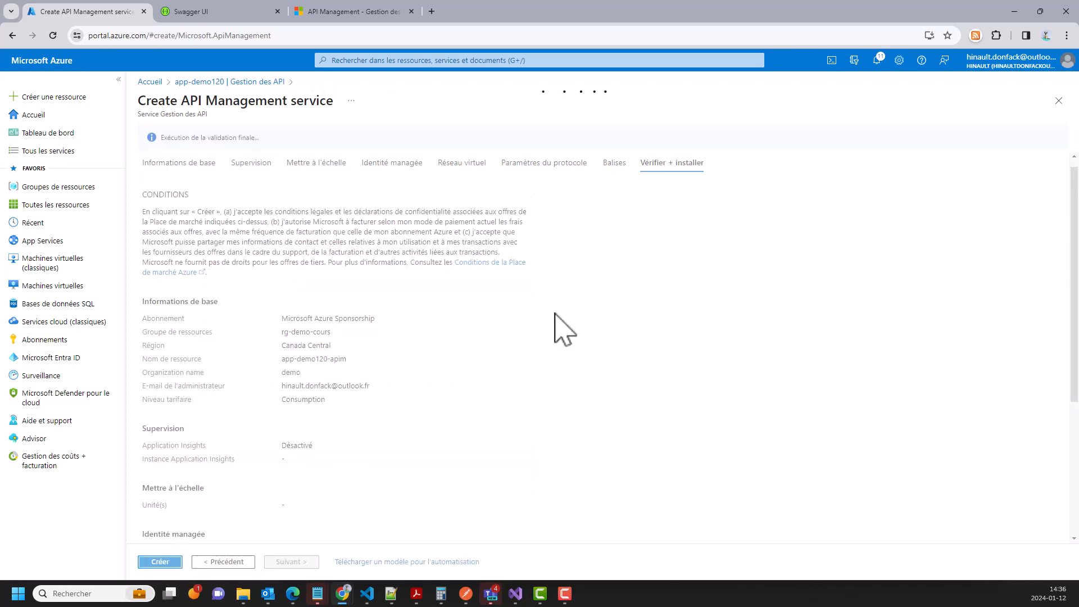
- Confirm creation of the app-demo120-apim service from the review page
scroll(320, 304, "down", 2)
left_click(152, 563)
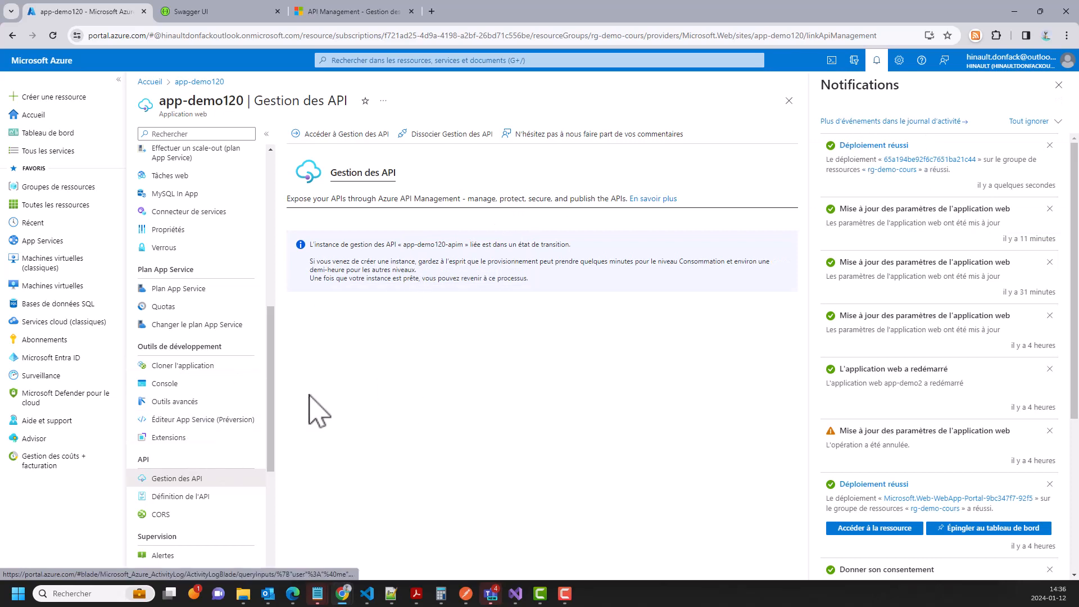
- Return to app-demo120's Gestion des API page and close the Notifications panel
left_click(186, 497)
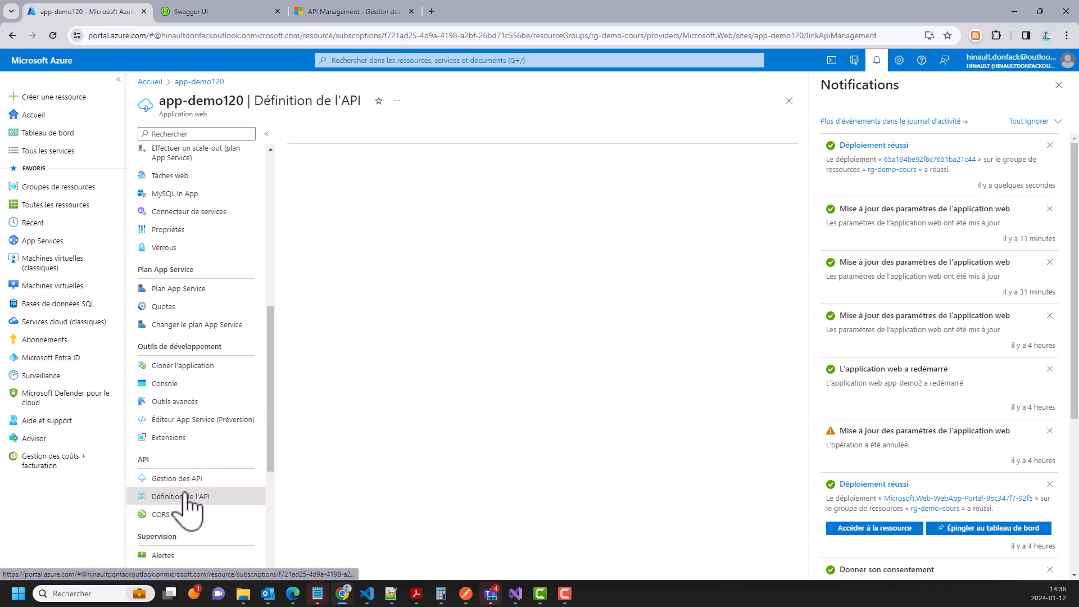
left_click(177, 478)
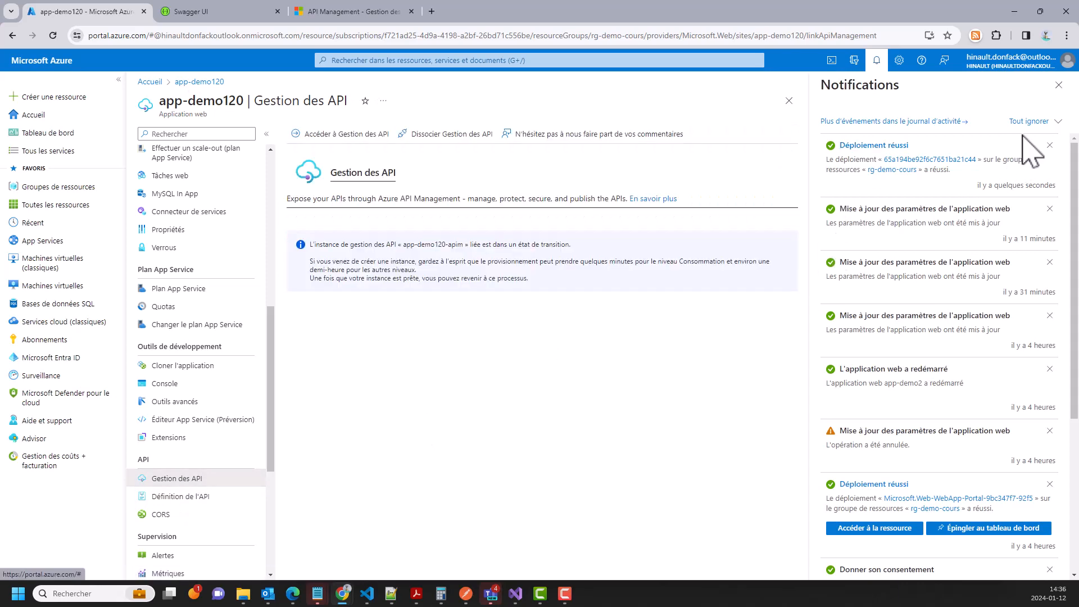
left_click(1059, 84)
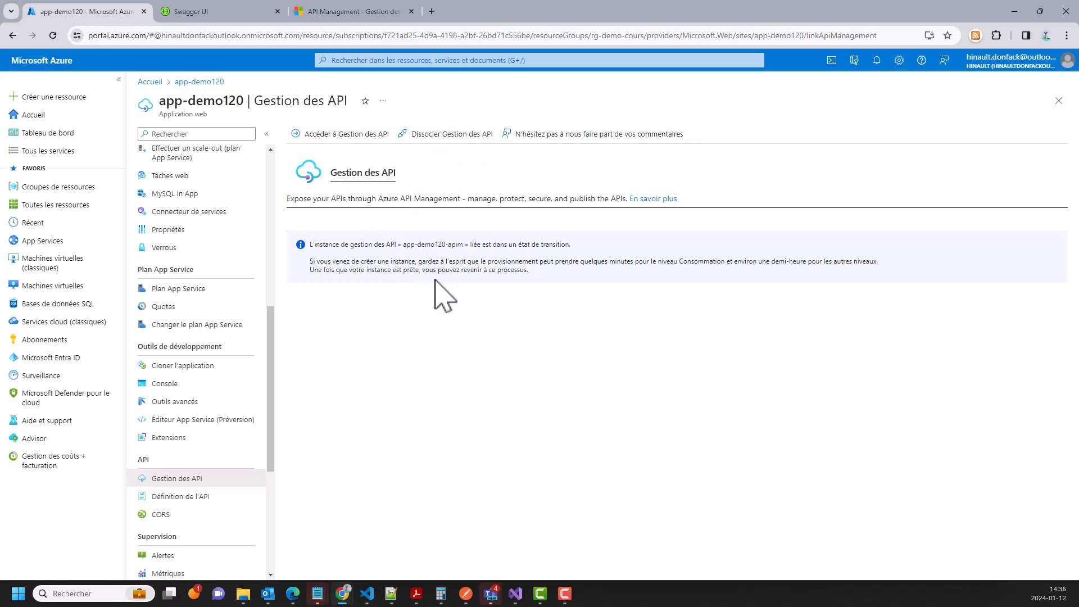
left_click(222, 13)
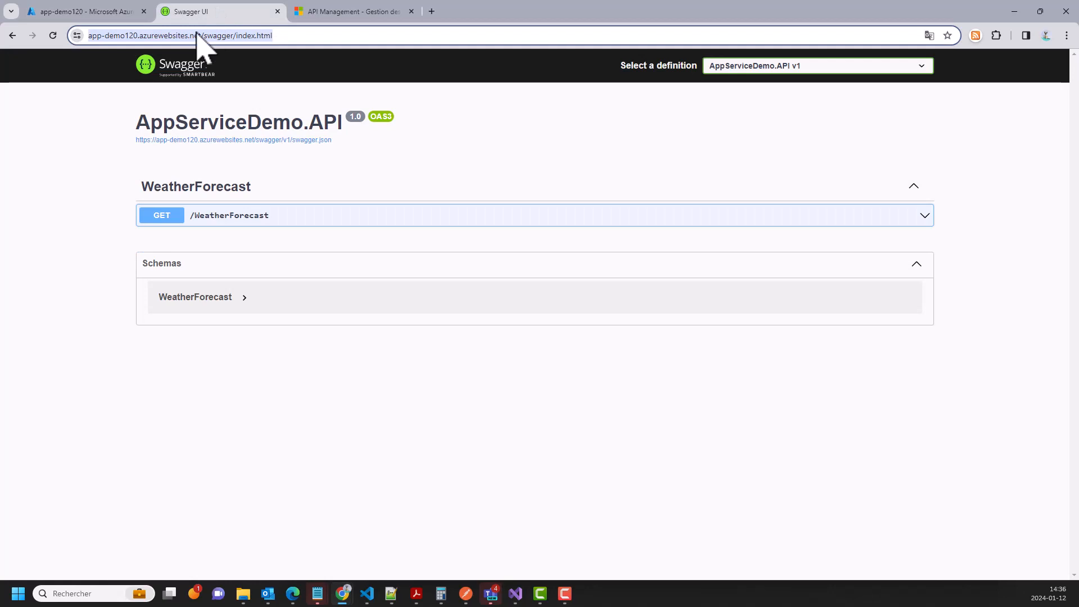
left_click(301, 36)
left_click_drag(262, 43, 100, 42)
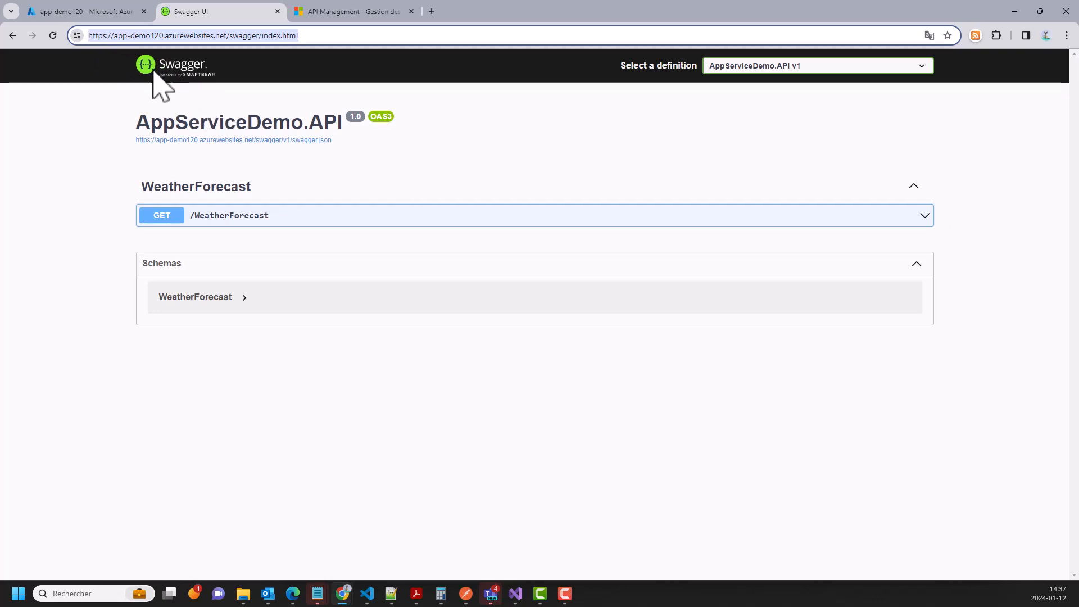
left_click(99, 11)
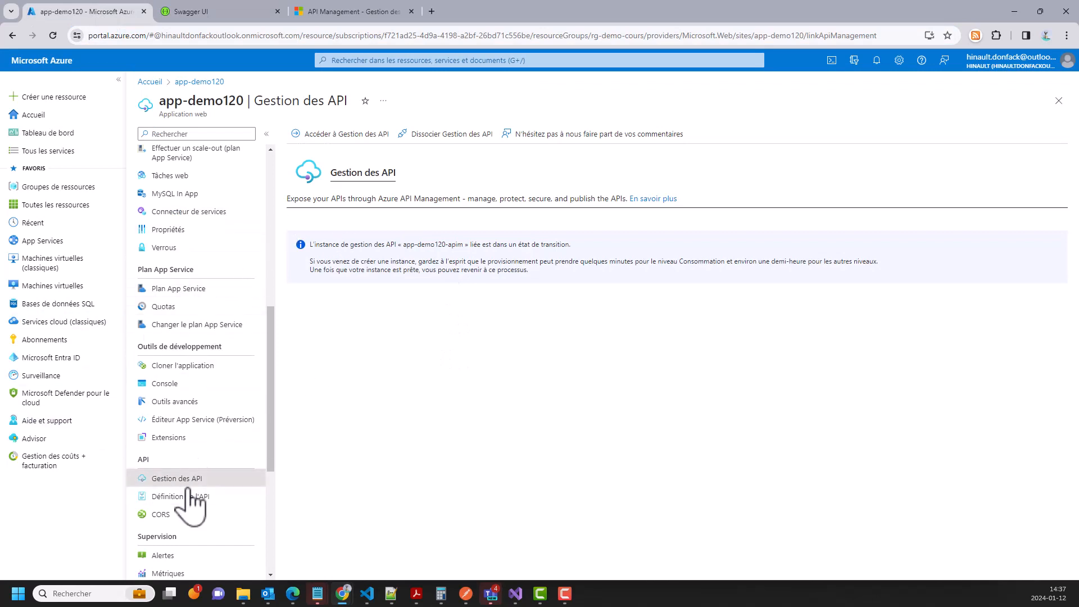
- Open app-demo120-apim's API list and browse the API creation templates
left_click(324, 135)
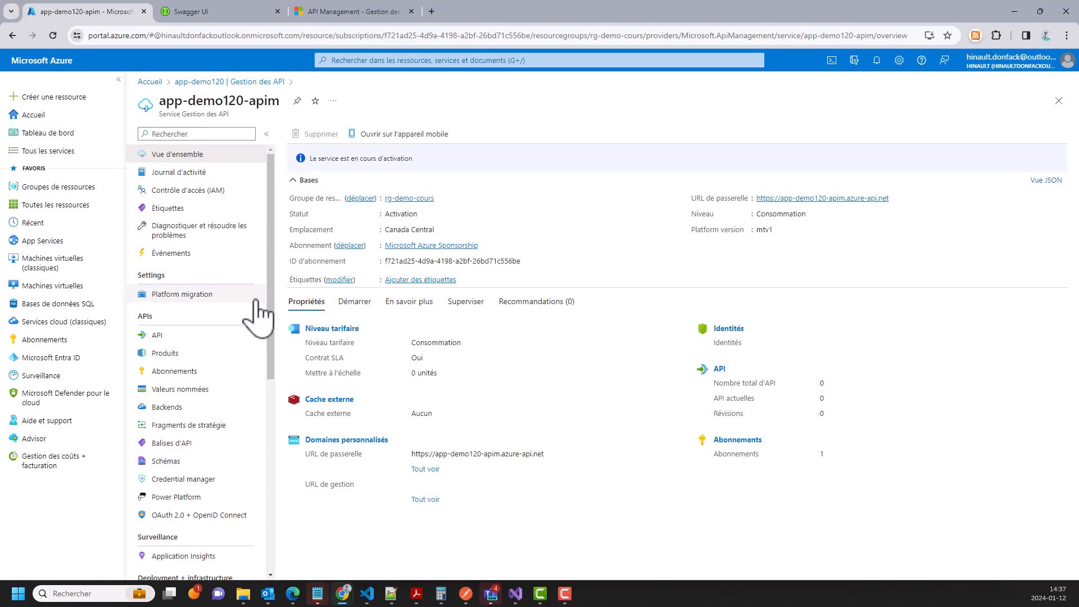
left_click(172, 337)
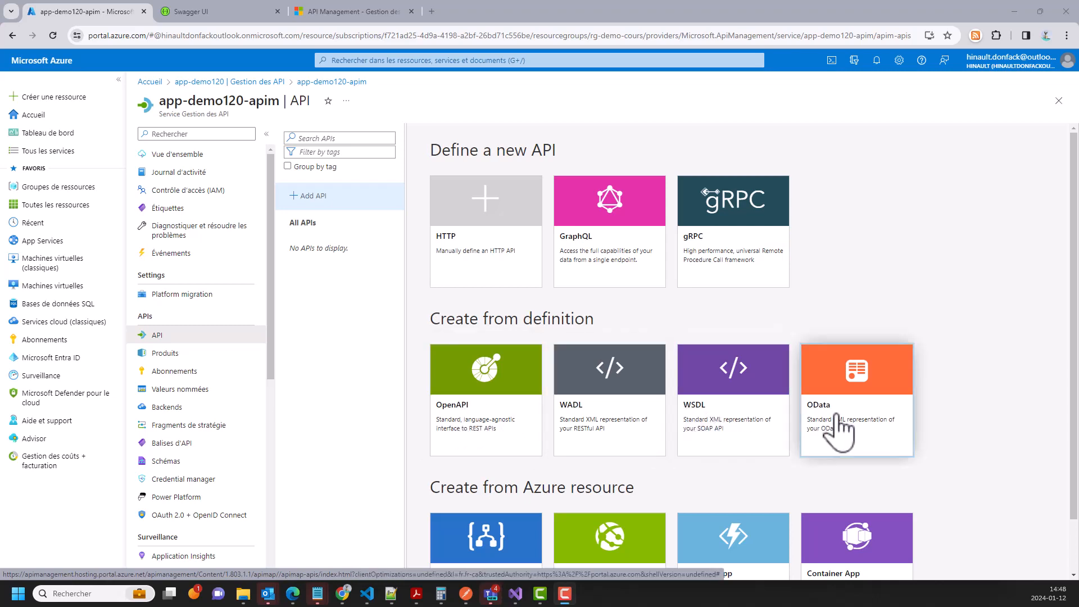
scroll(836, 417, "down", 1)
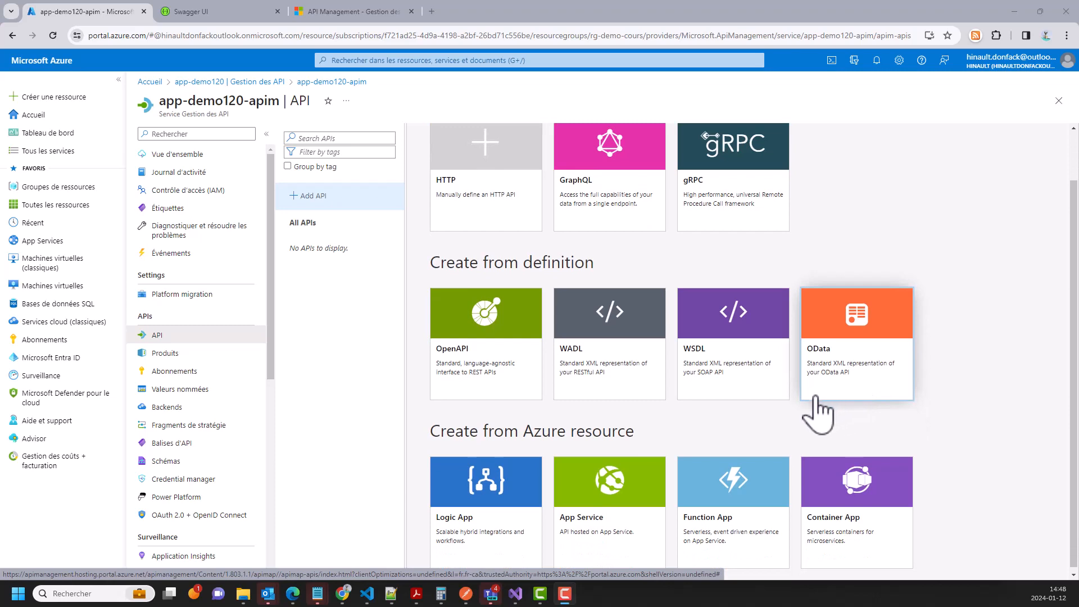
scroll(825, 401, "down", 1)
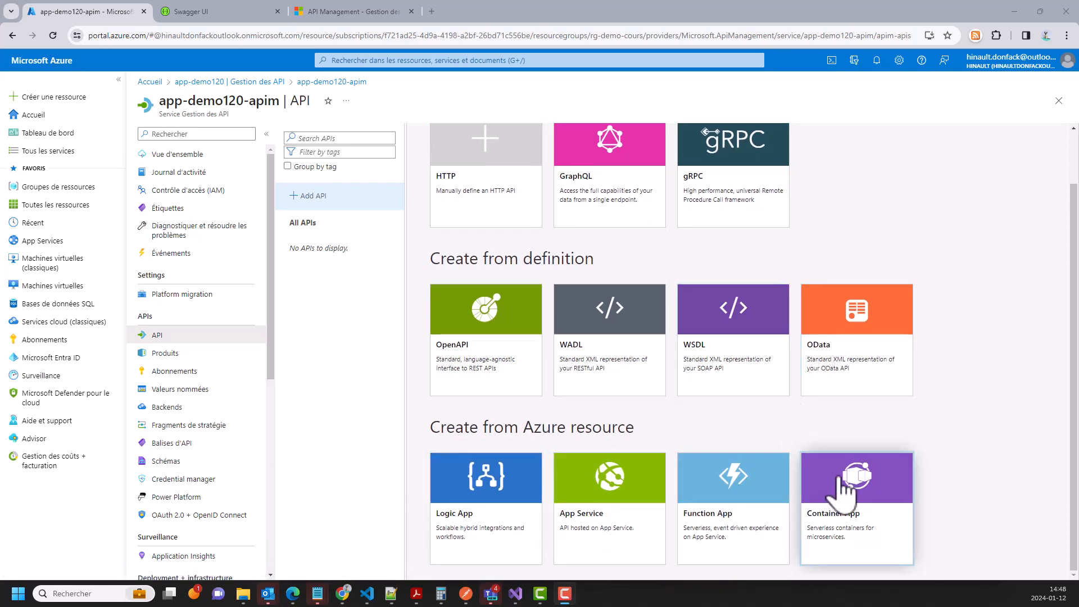
scroll(758, 378, "up", 1)
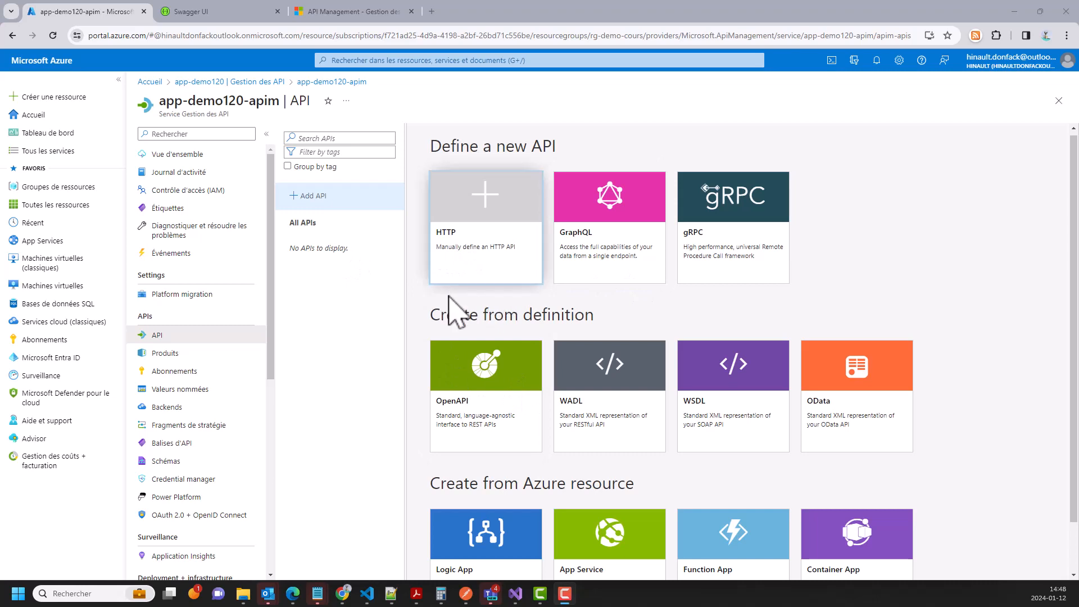
- Open the OpenAPI creation form, focus its specification field, then switch to Swagger UI
left_click(493, 395)
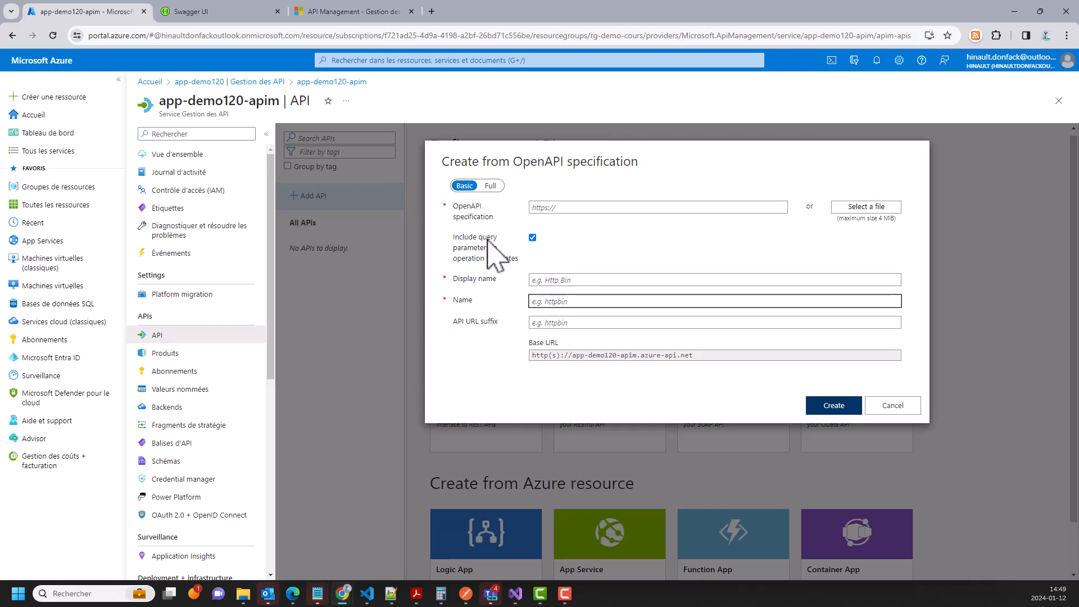
left_click(568, 209)
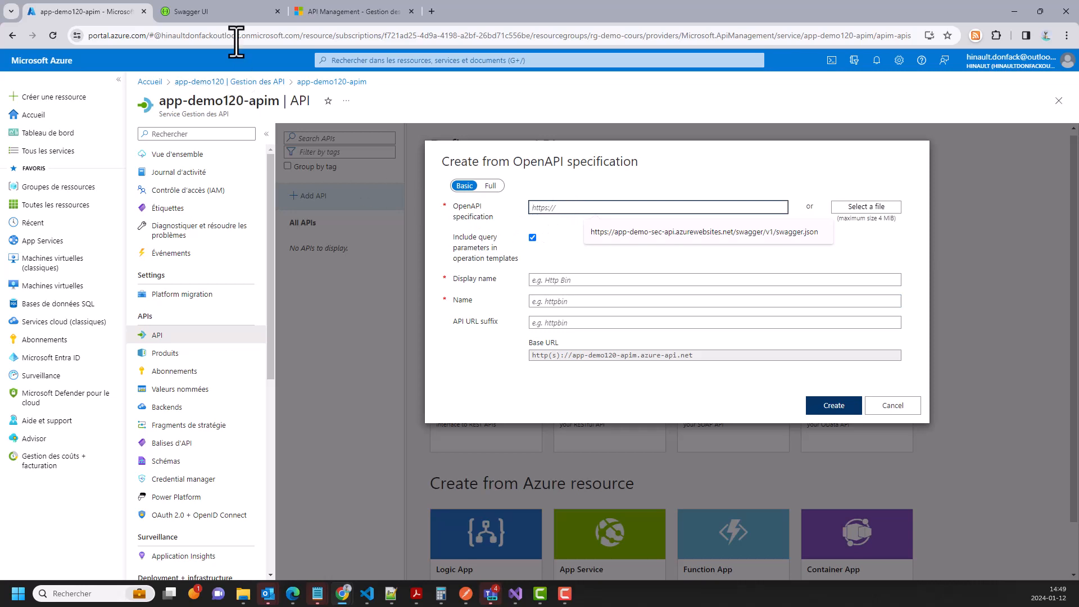
left_click(212, 10)
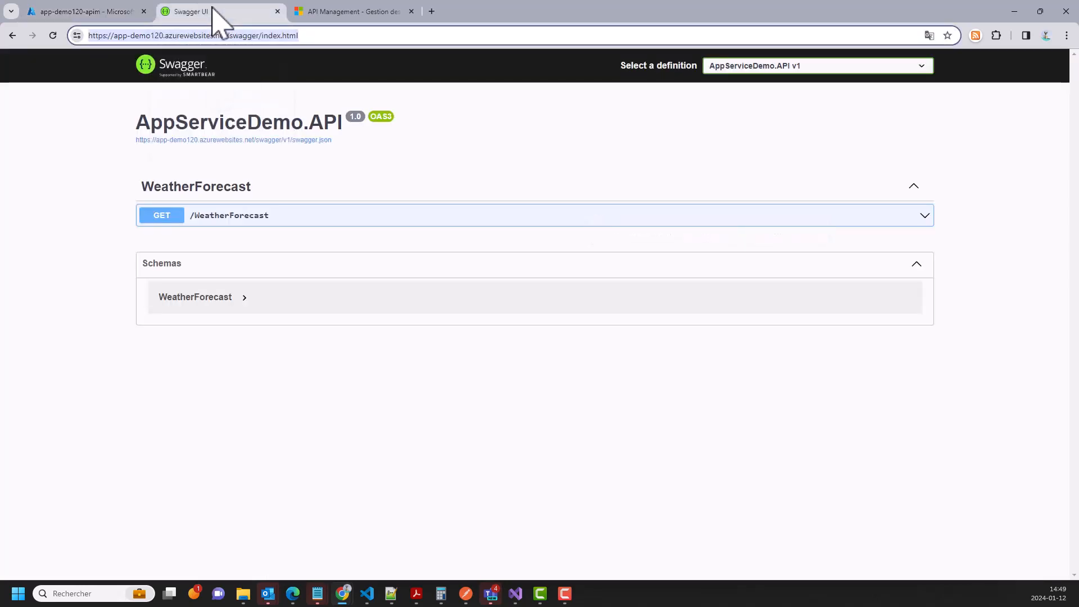
- Open the AppServiceDemo.API swagger.json definition in its own browser tab
left_click_drag(340, 145, 130, 144)
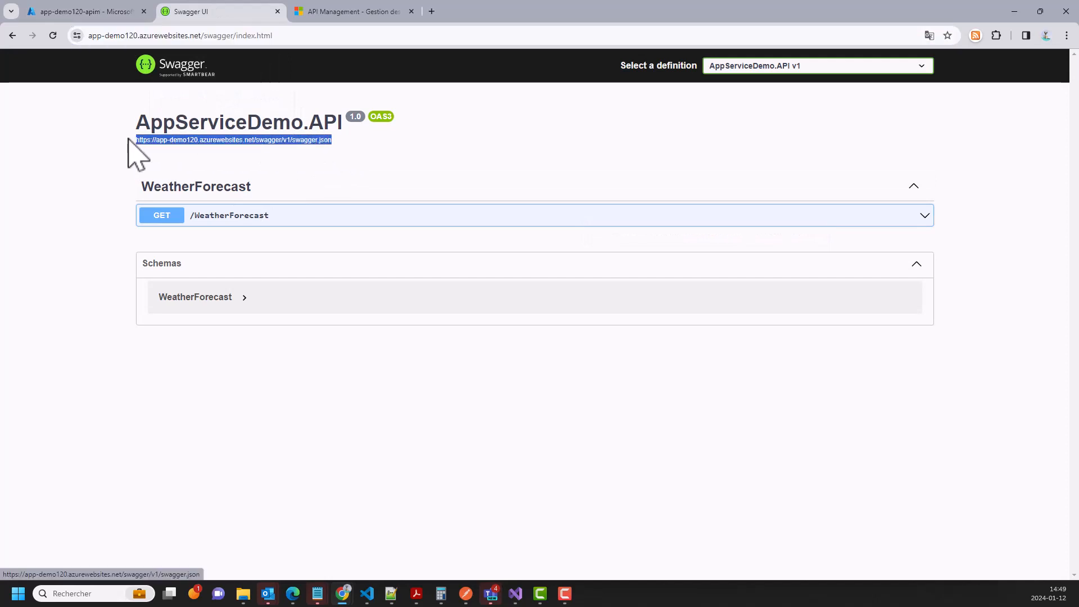
right_click(165, 142)
left_click(188, 152)
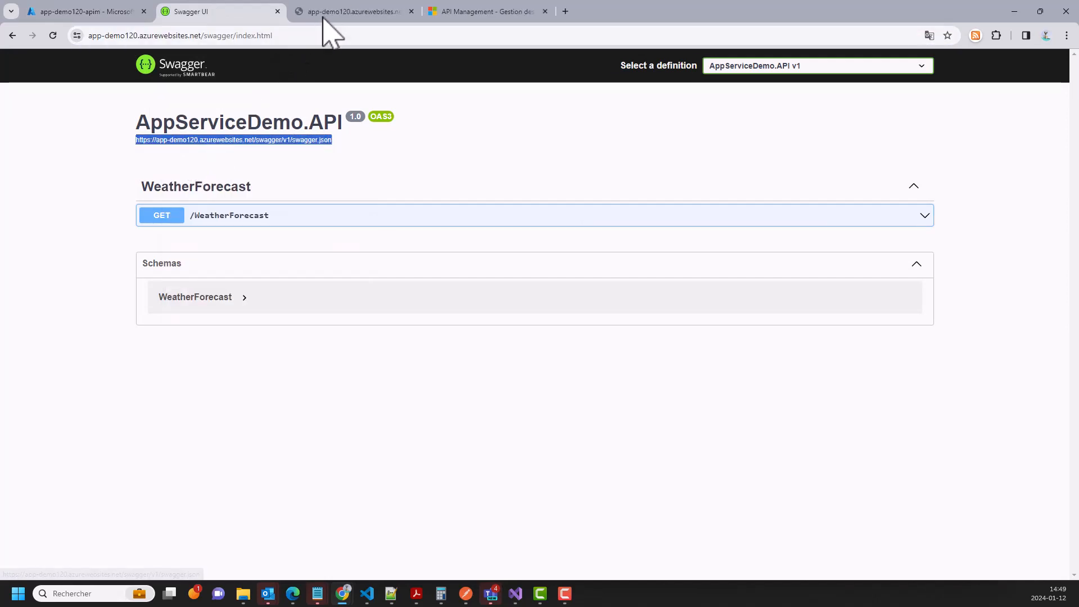
left_click(329, 11)
scroll(145, 180, "down", 2)
scroll(135, 224, "up", 2)
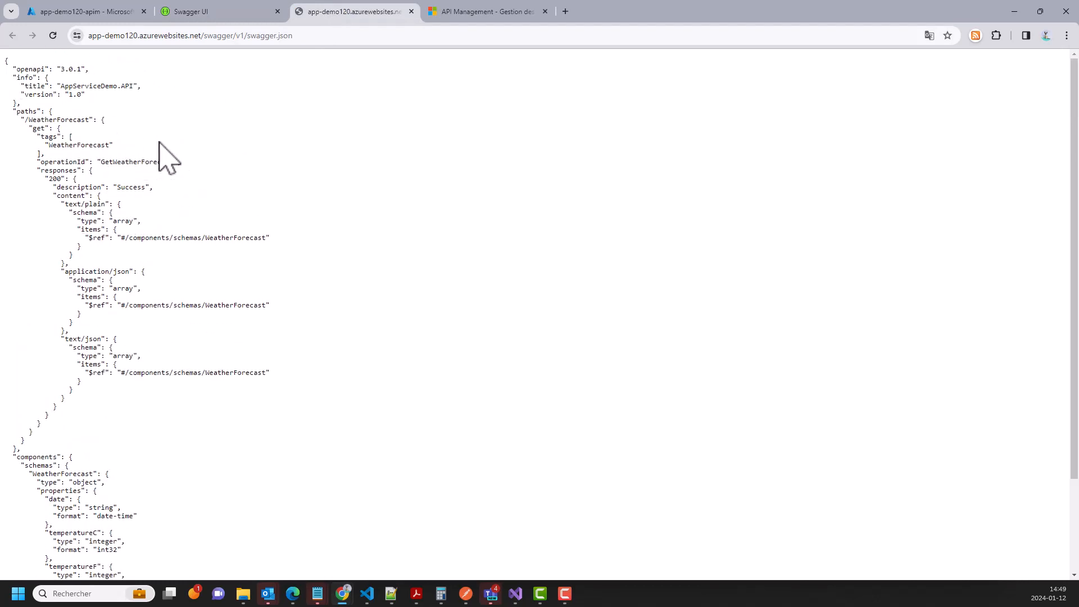
- Select the full swagger.json page address and return to the Azure portal tab
left_click(307, 40)
left_click(324, 39)
left_click_drag(335, 38, 51, 27)
key("ctrl+c")
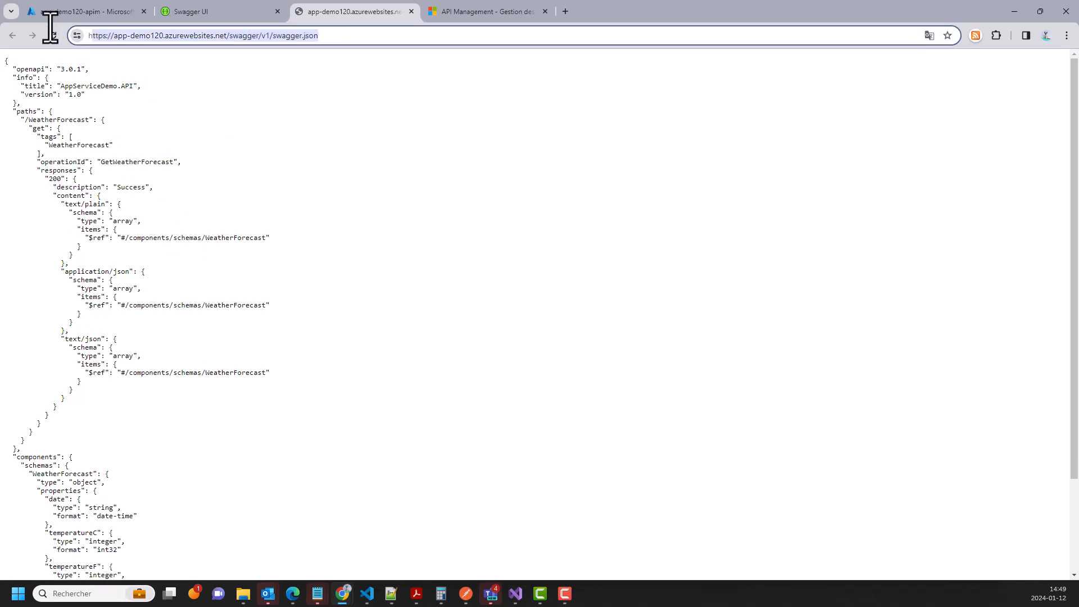
left_click(91, 10)
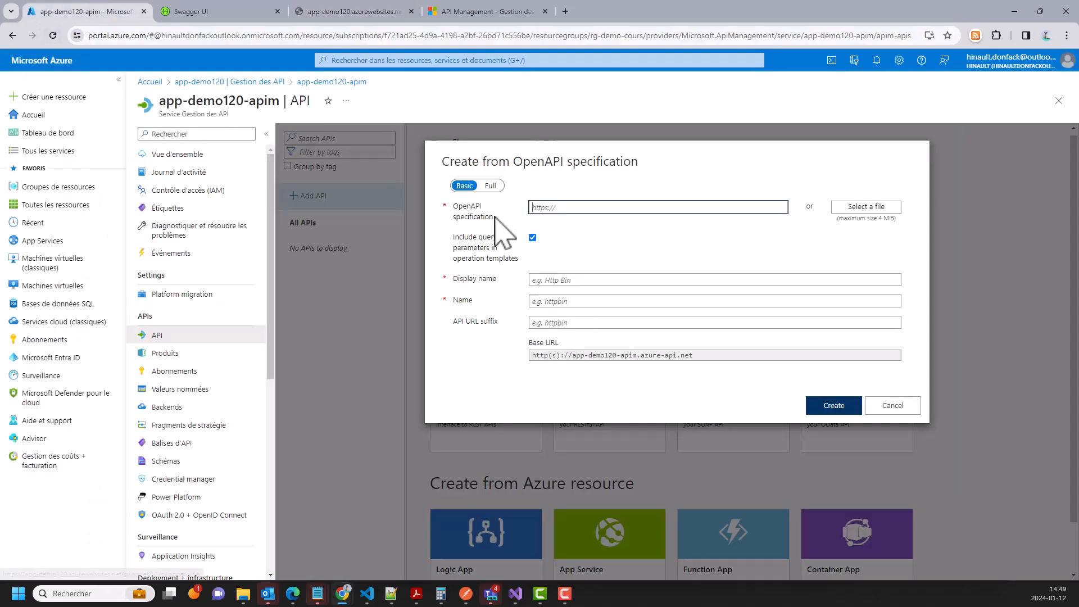
- Paste the swagger.json URL as the OpenAPI specification so display name AppServiceDemo.API fills in
left_click(590, 211)
key("ctrl+v")
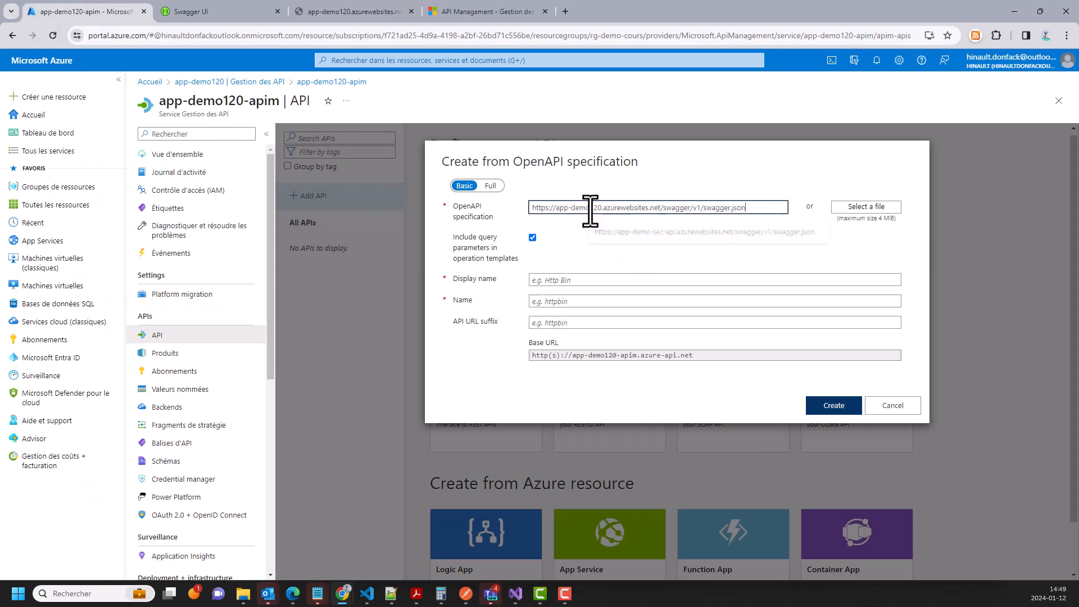
left_click(567, 281)
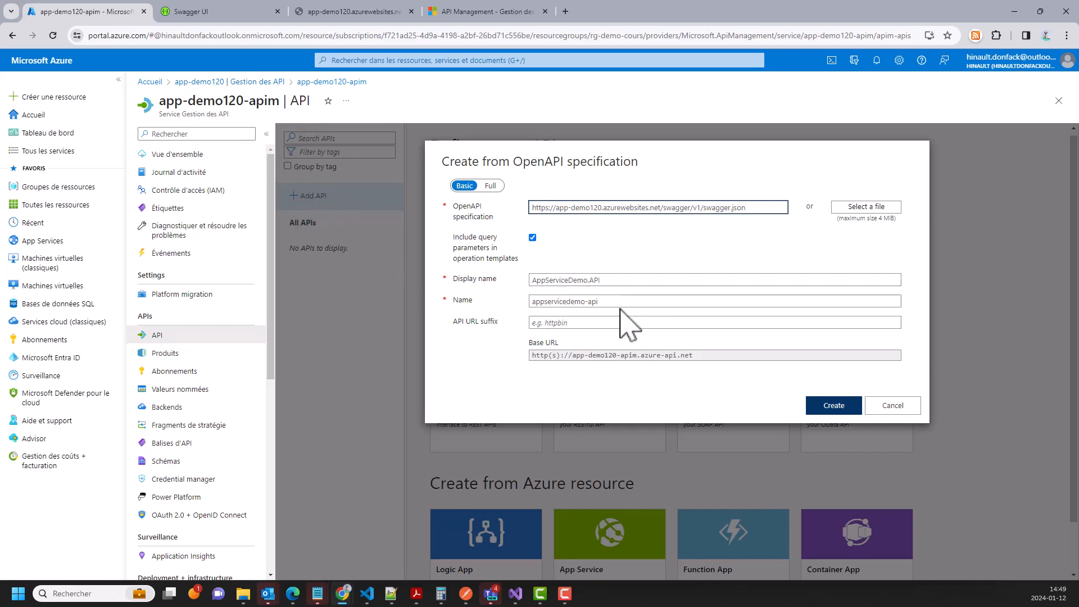
left_click_drag(621, 280, 530, 280)
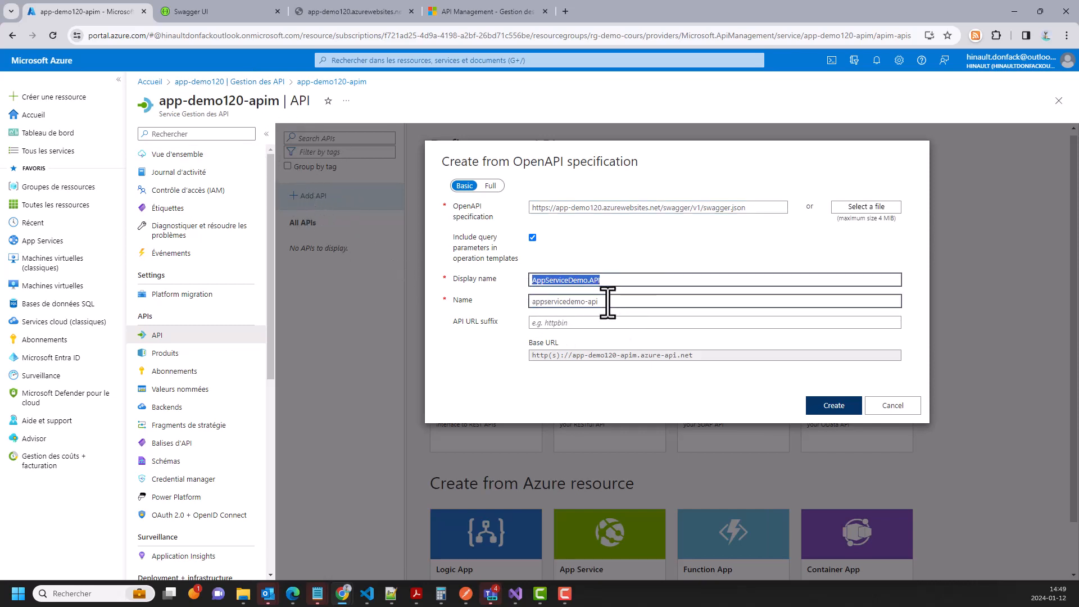
left_click(583, 327)
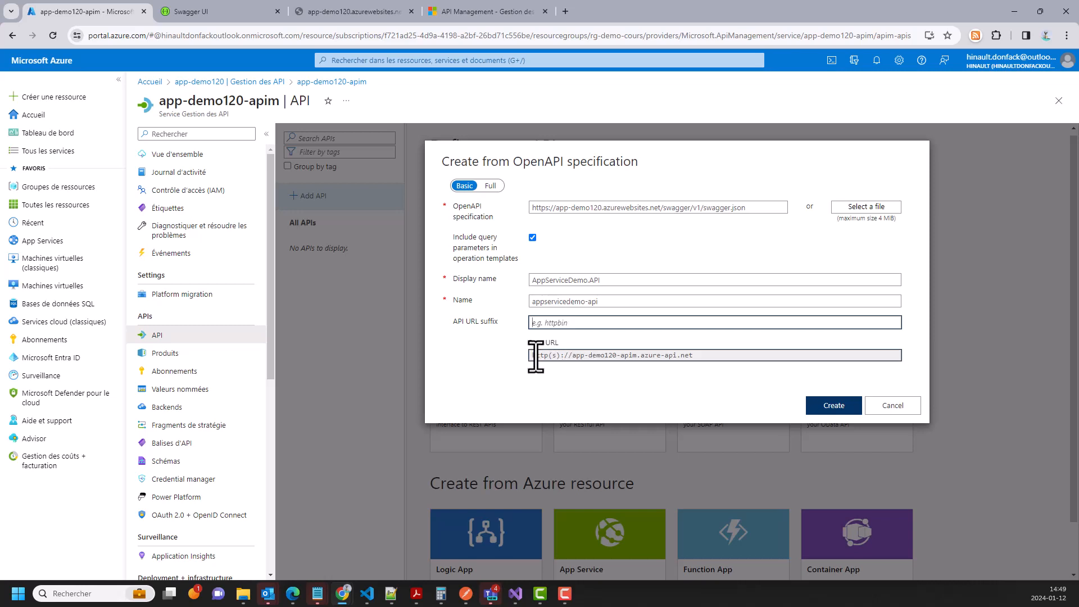
left_click_drag(533, 355, 603, 355)
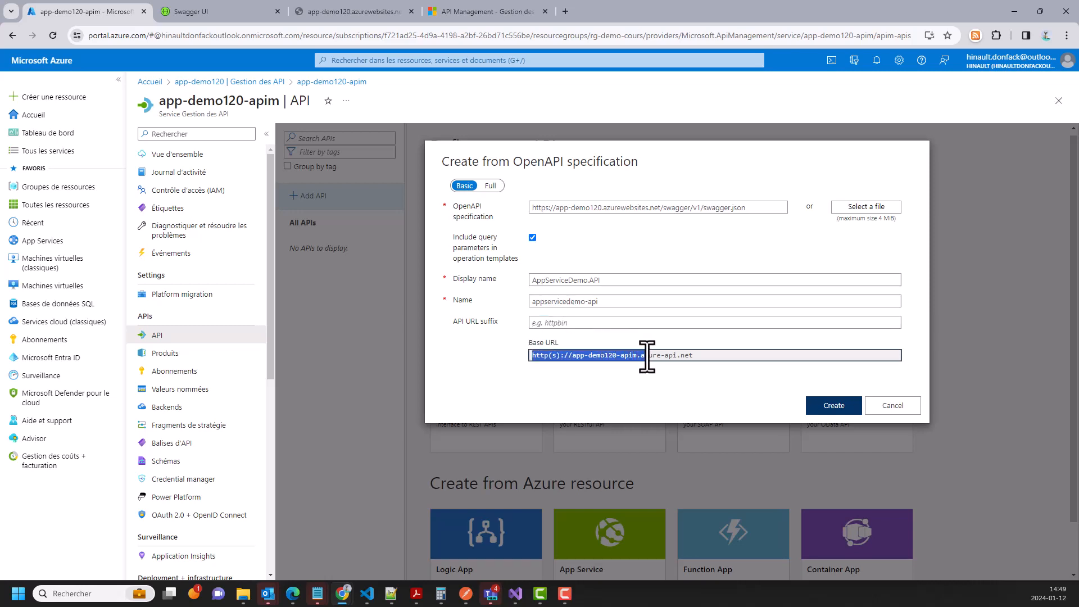
left_click_drag(666, 356, 680, 356)
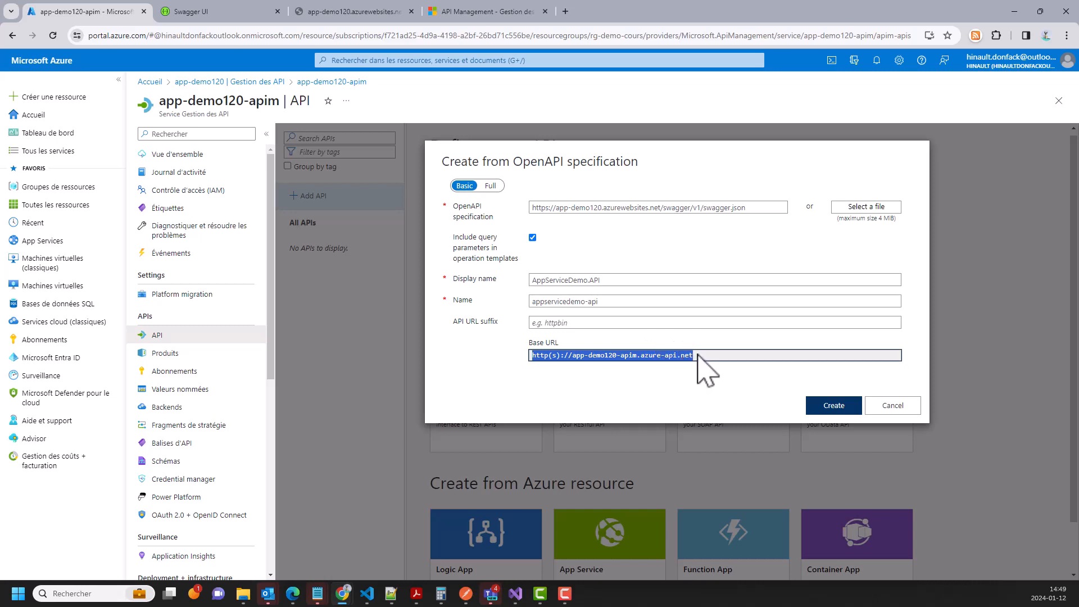
left_click(696, 356)
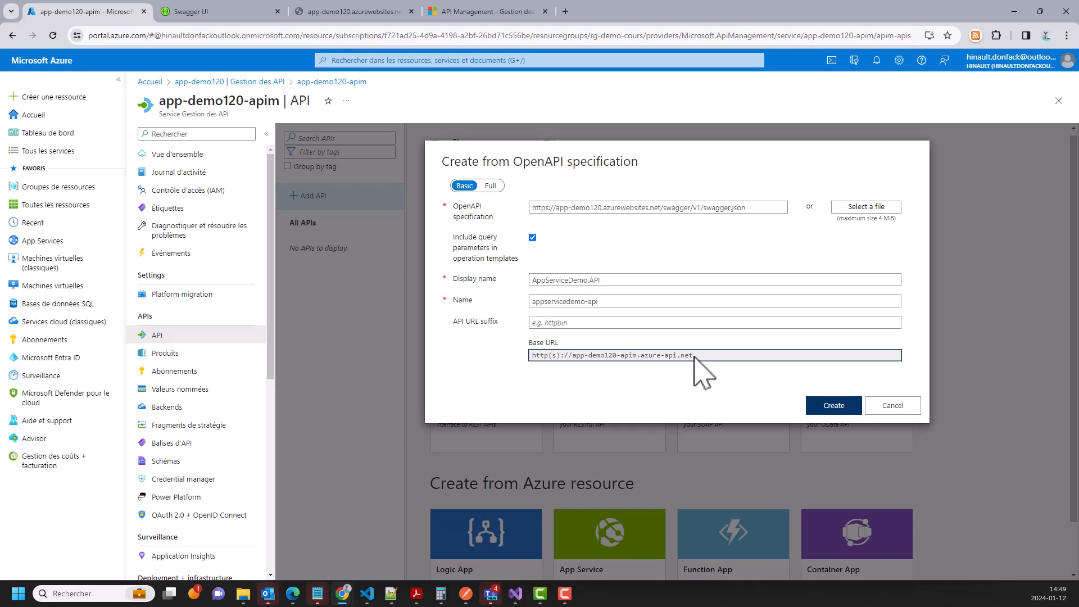
left_click(546, 325)
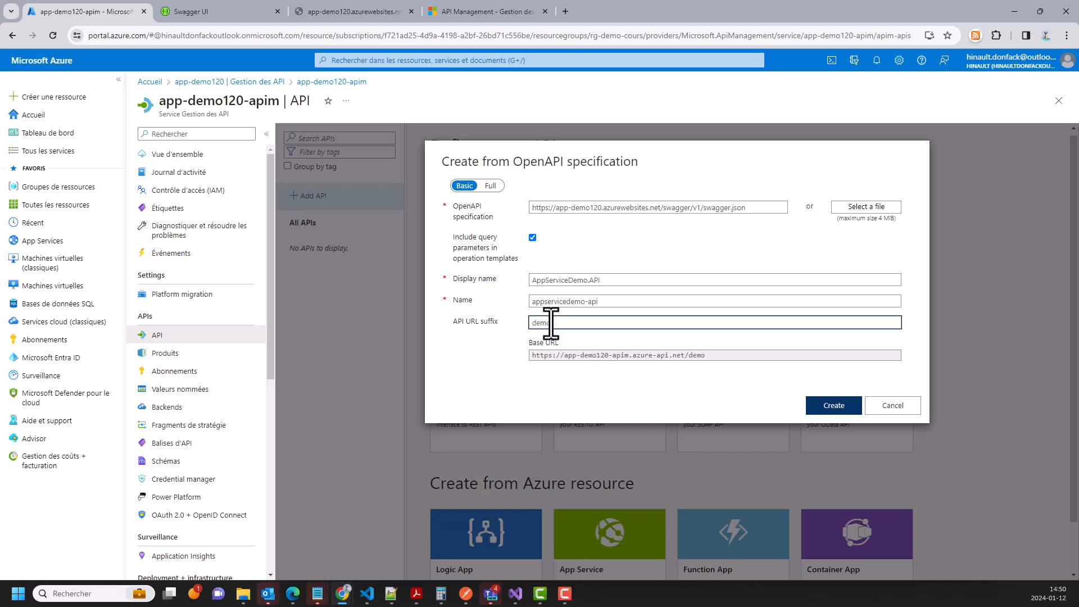
left_click_drag(716, 359, 522, 358)
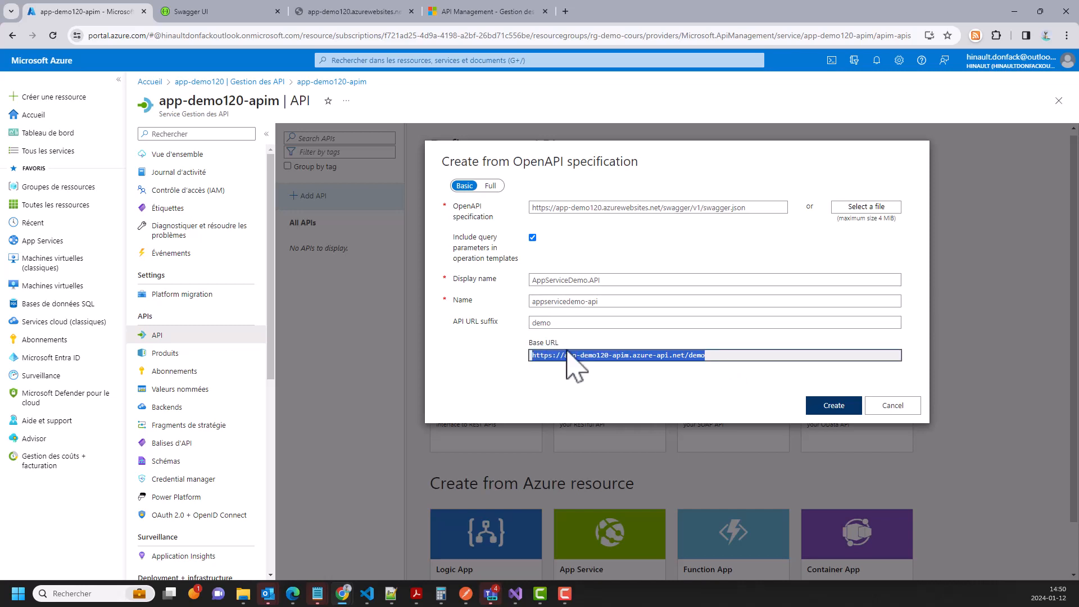
left_click(556, 321)
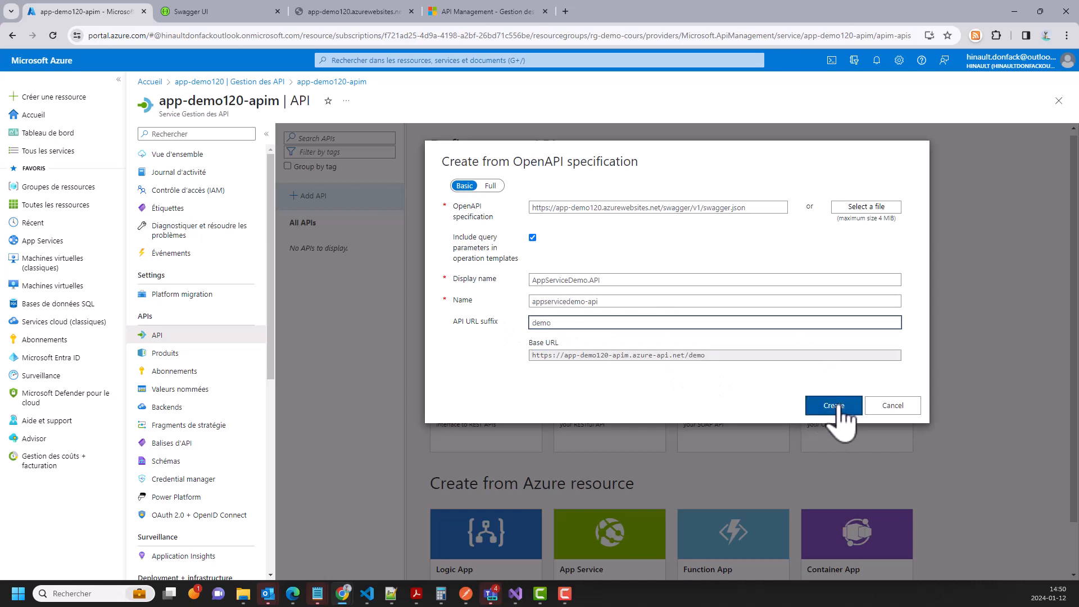
left_click(842, 405)
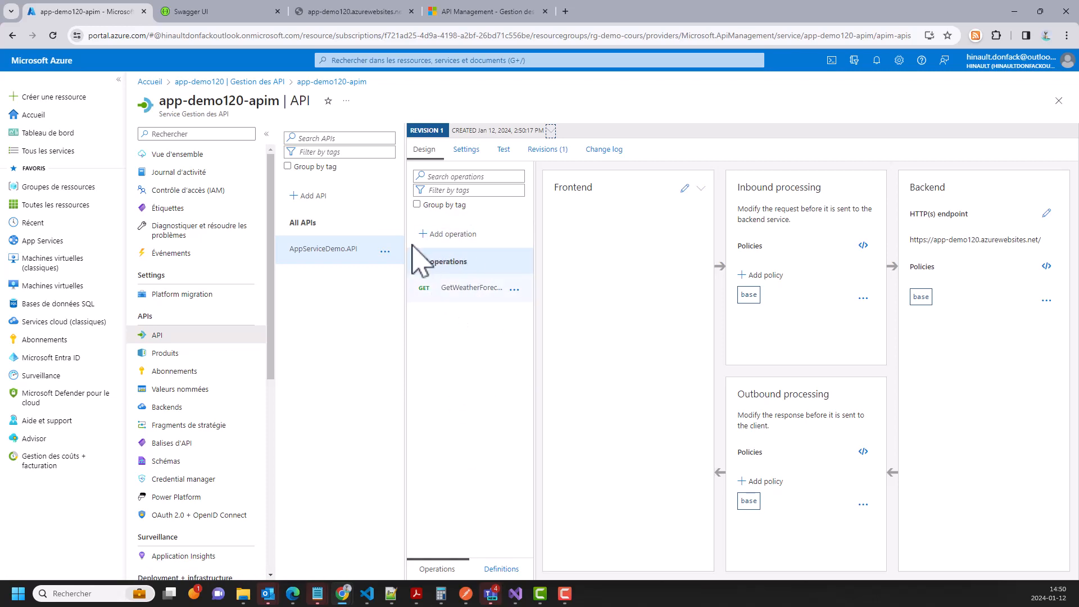
- Open the GetWeatherForecast operation to view its GET /WeatherForecast frontend
left_click(464, 289)
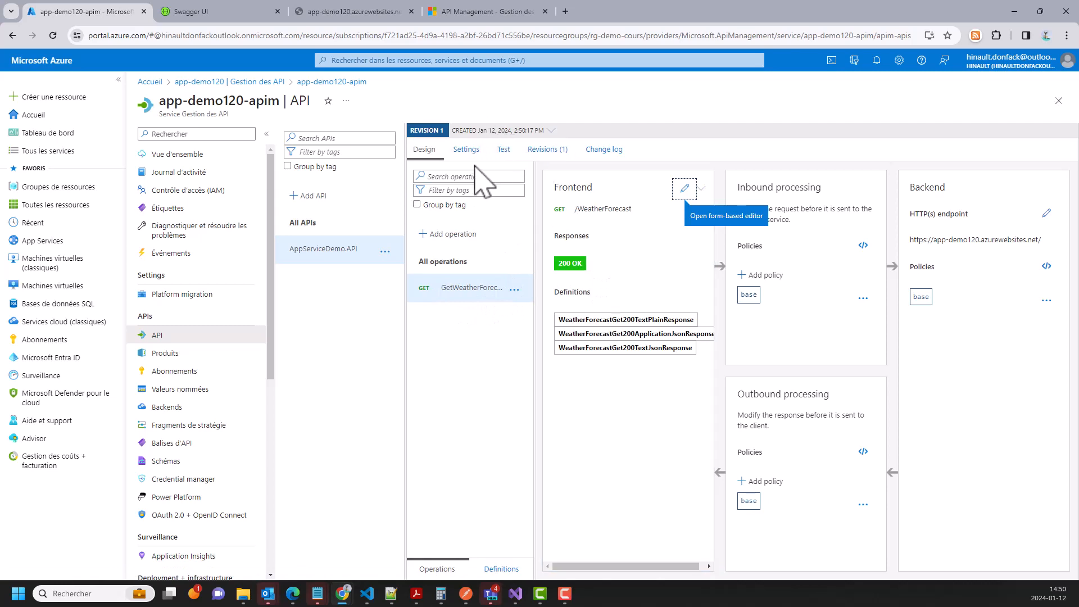
- Send a GetWeatherForecast test request and inspect the 200 OK weather forecast JSON body
left_click(503, 150)
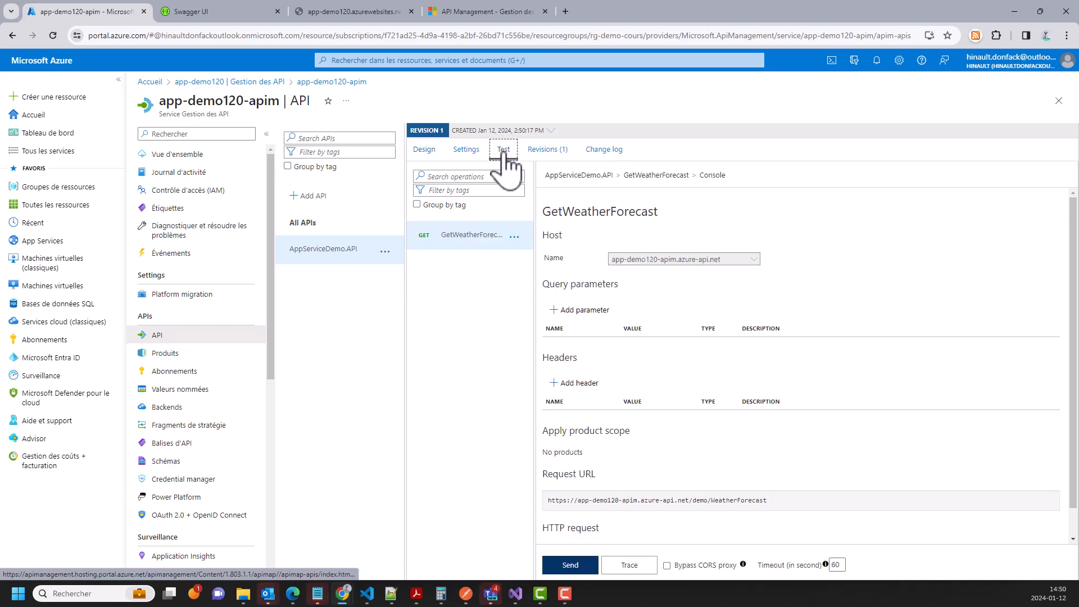
scroll(702, 349, "down", 1)
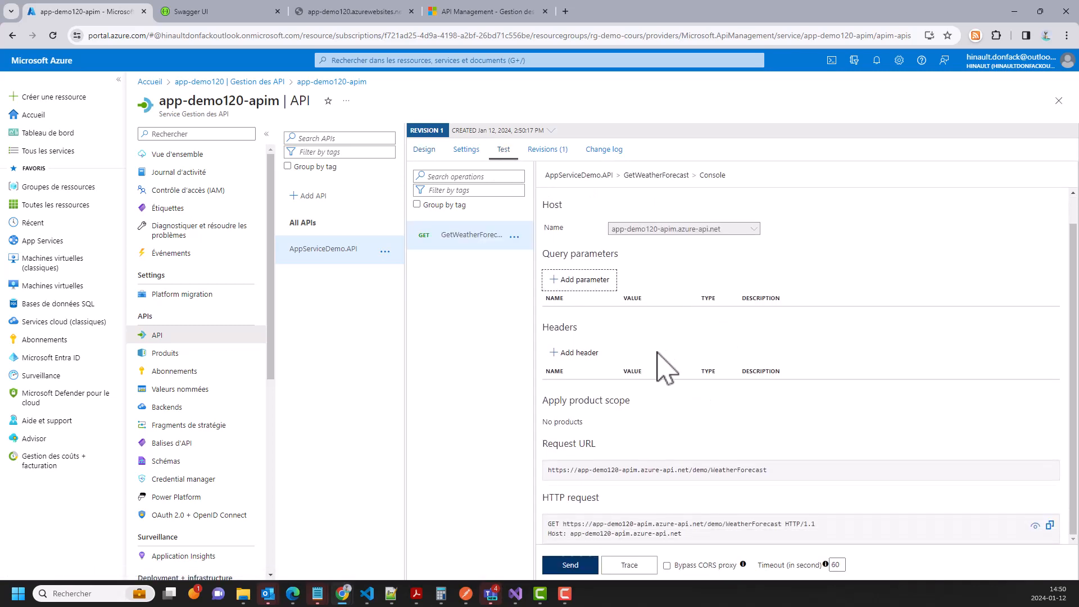
left_click(583, 568)
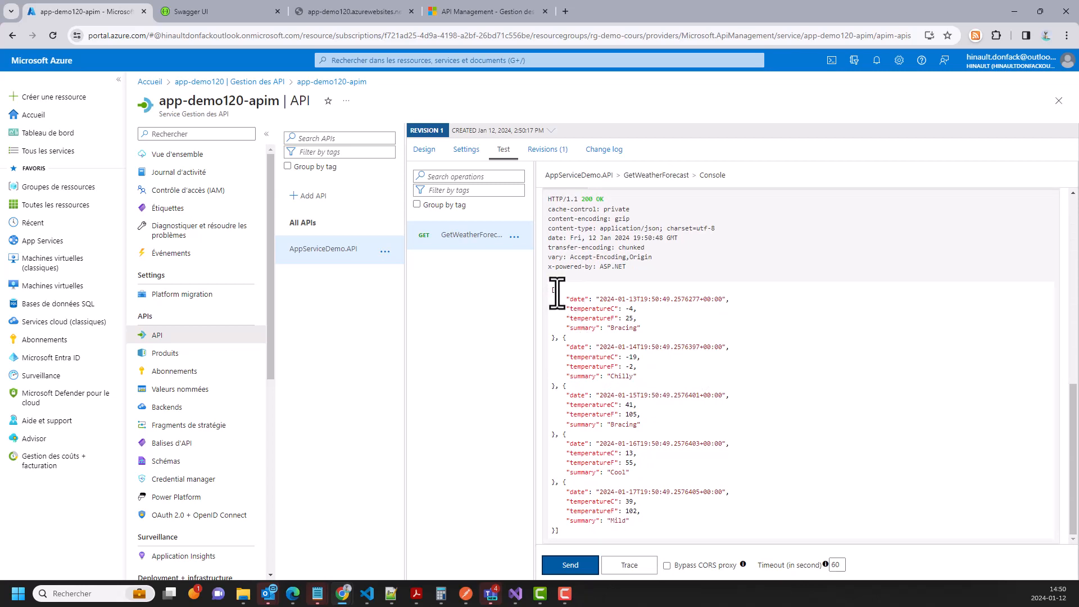
left_click_drag(551, 289, 650, 504)
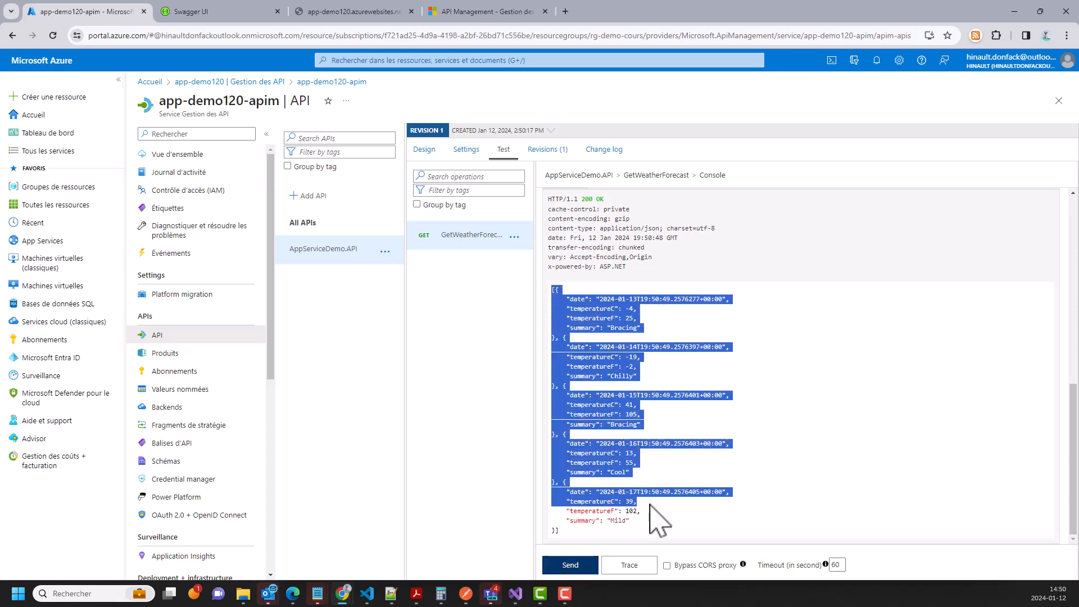
scroll(664, 450, "up", 5)
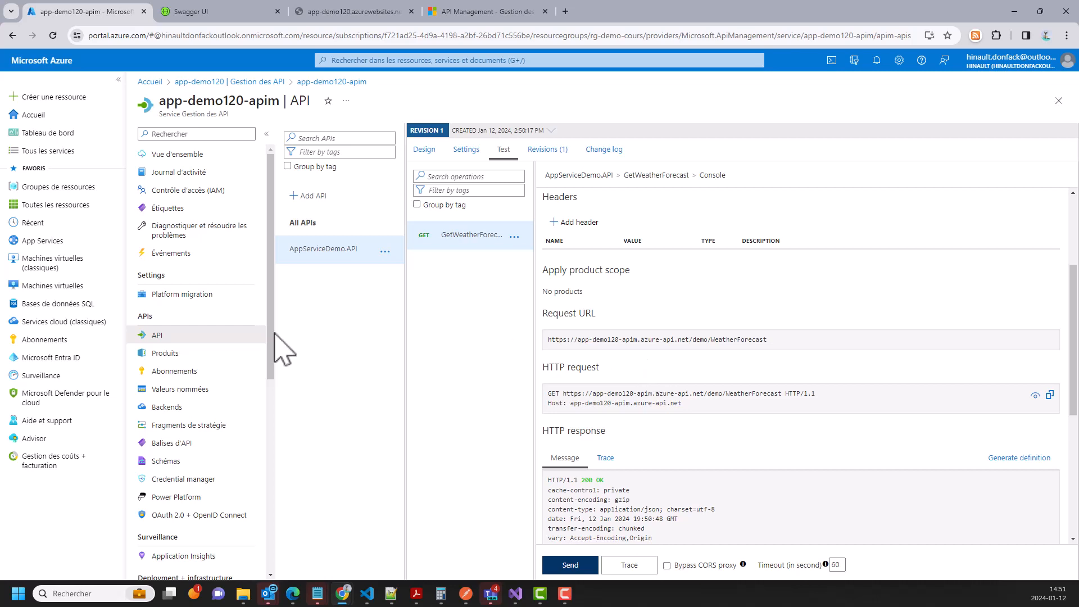
- Create product Charles, described 'Produit pour client Charles', including AppServiceDemo.API
left_click(165, 354)
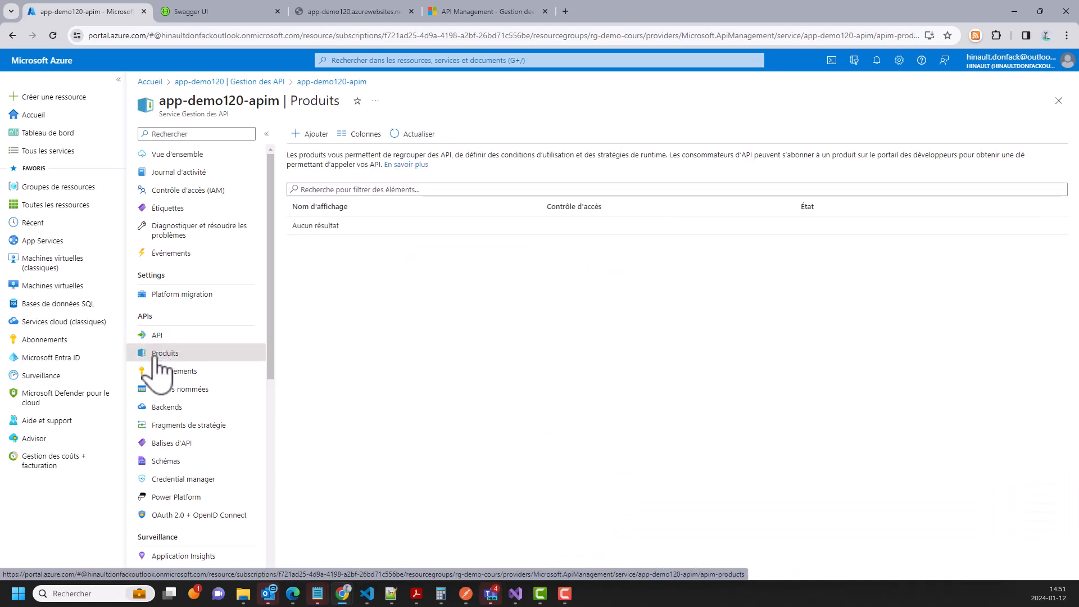
left_click(308, 135)
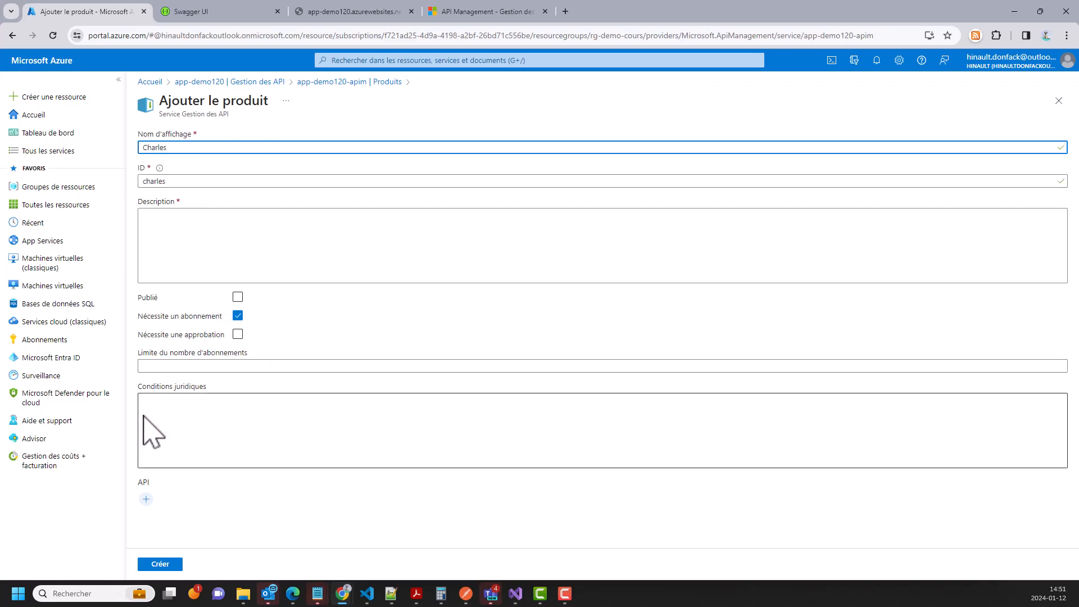
left_click(146, 499)
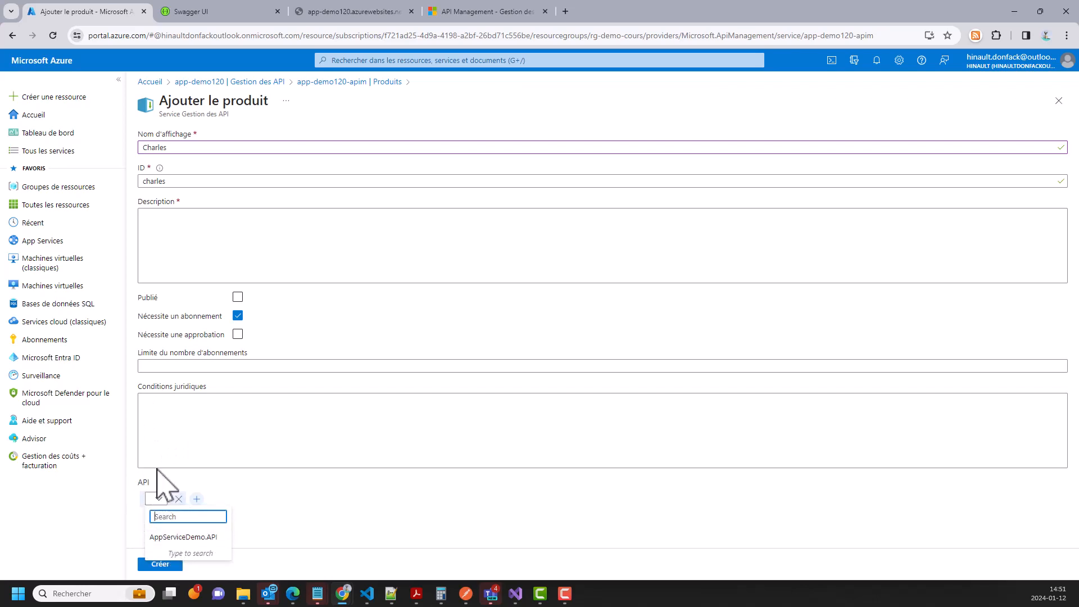
left_click(178, 538)
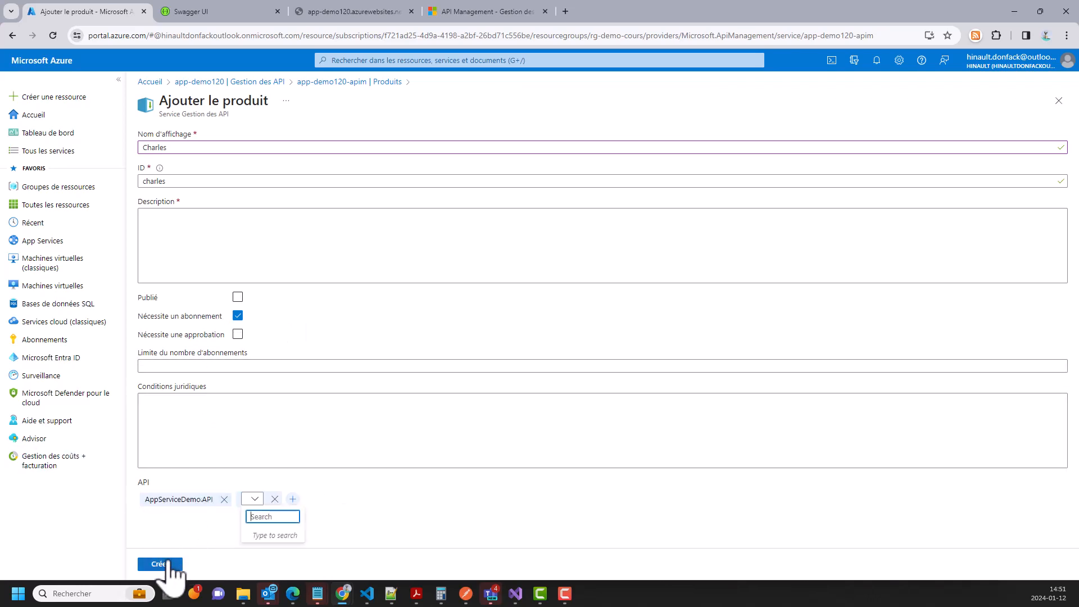
left_click(193, 249)
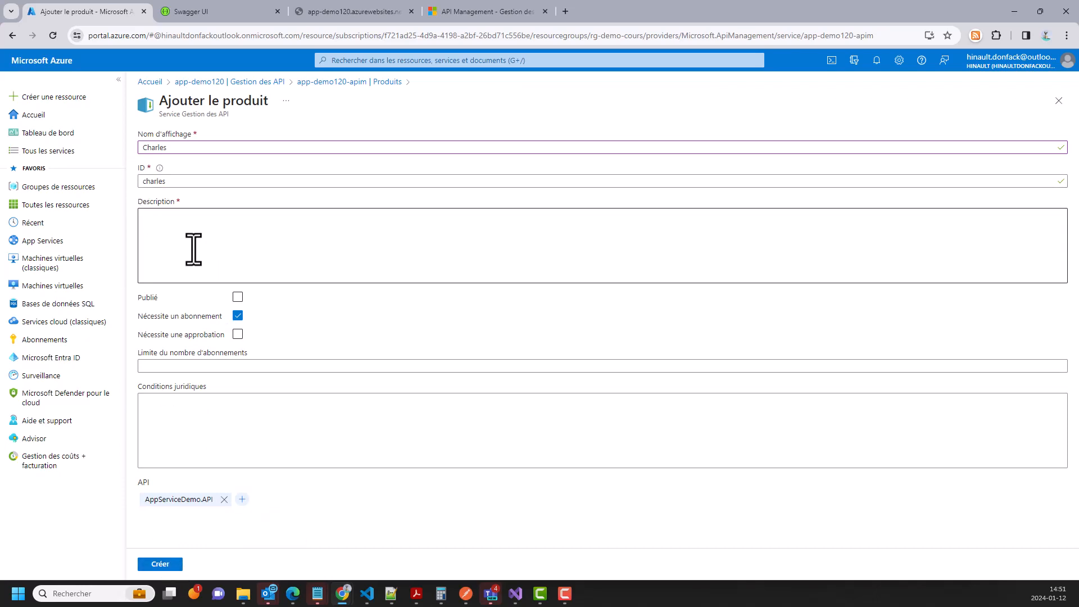
left_click(182, 244)
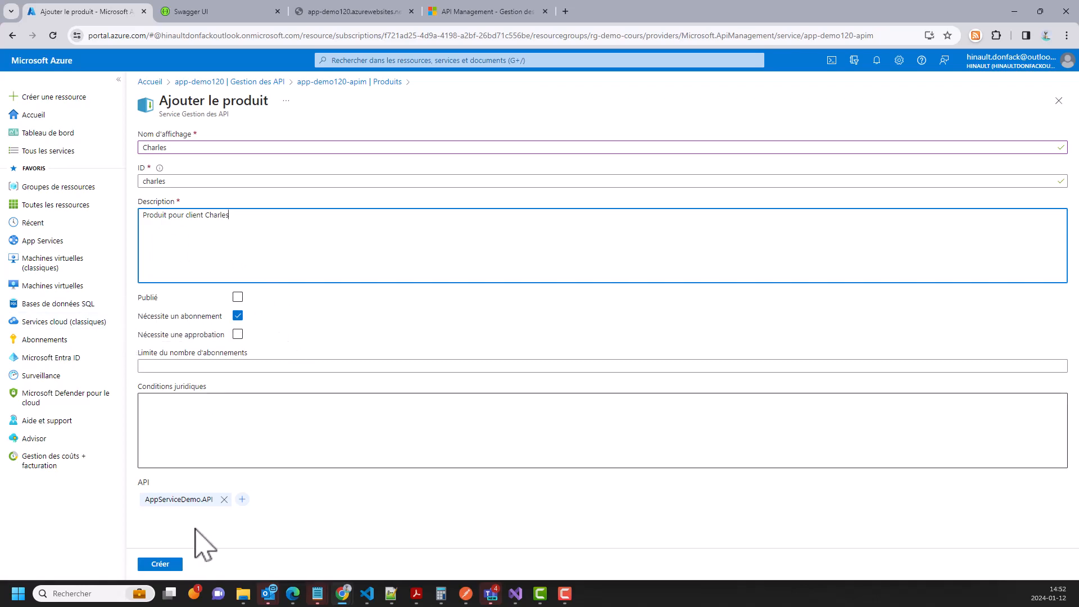
left_click(160, 564)
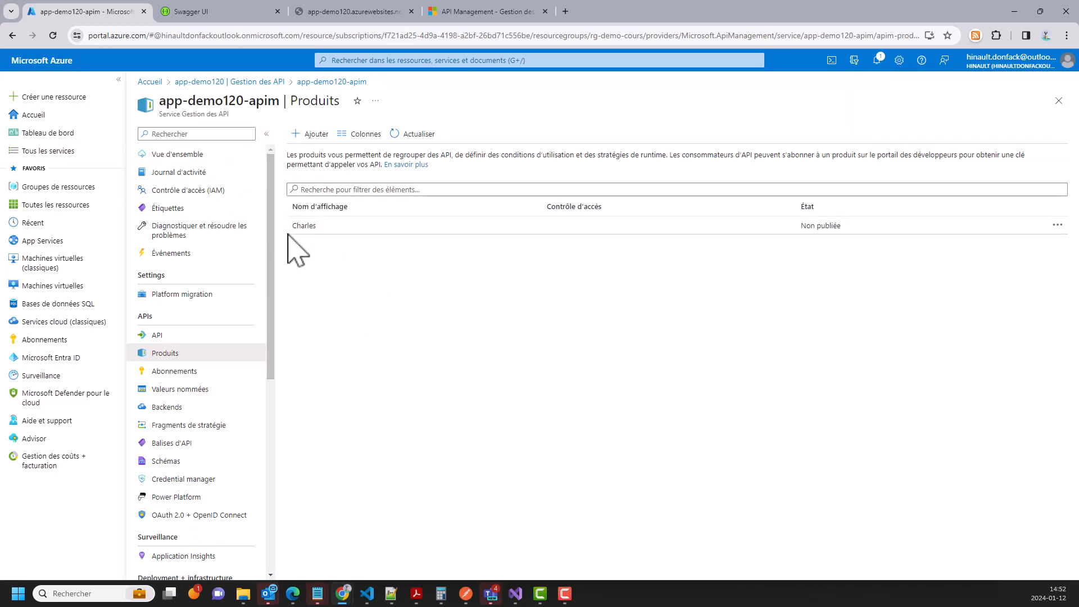
- Copy the GetWeatherForecast request URL from AppServiceDemo.API's Test tab
left_click(194, 163)
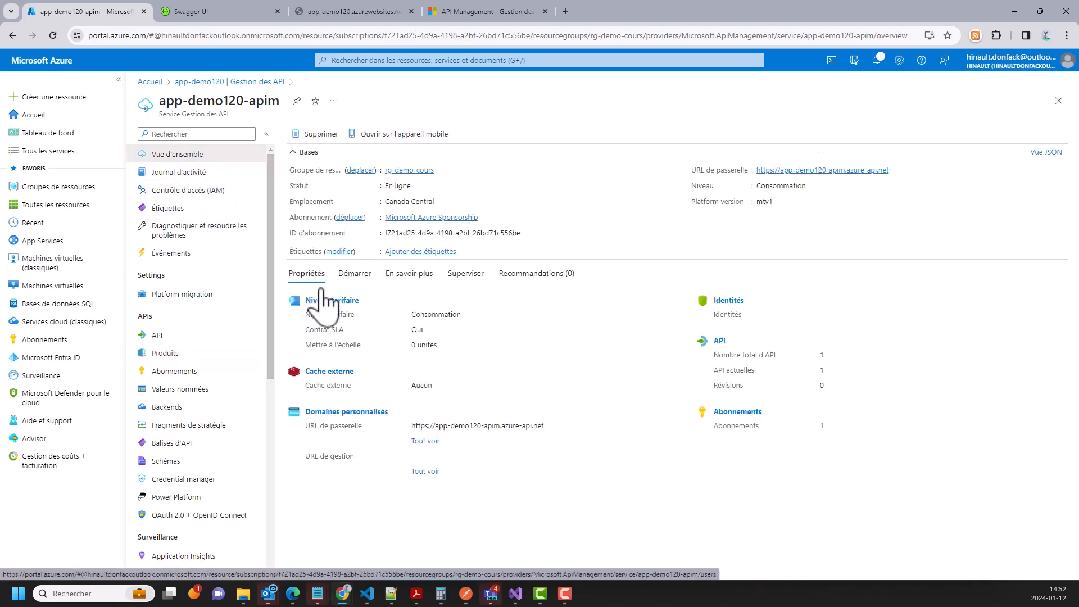
left_click(193, 336)
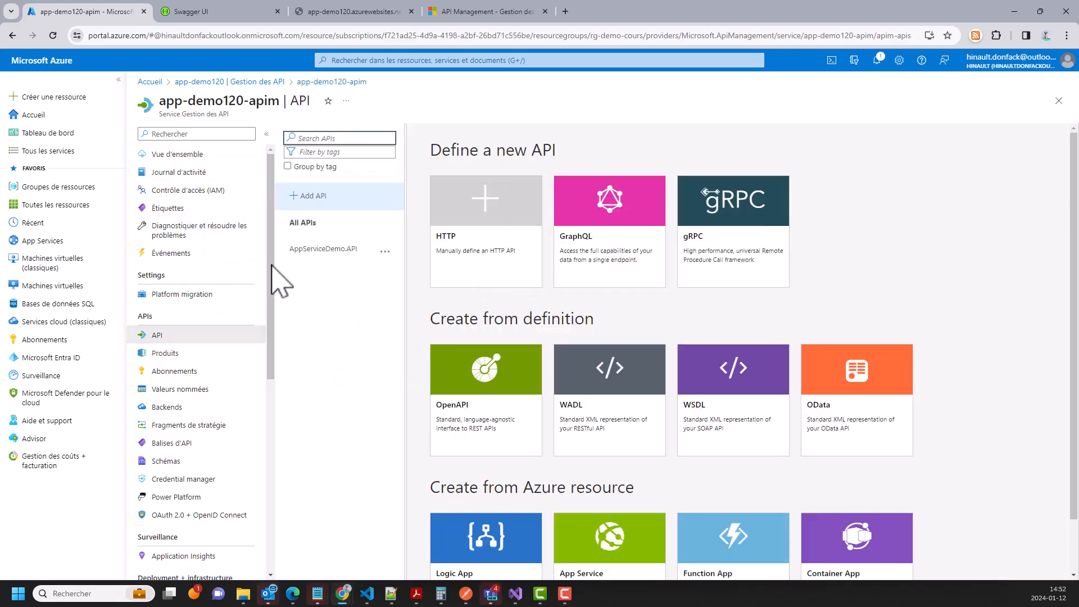
left_click(315, 249)
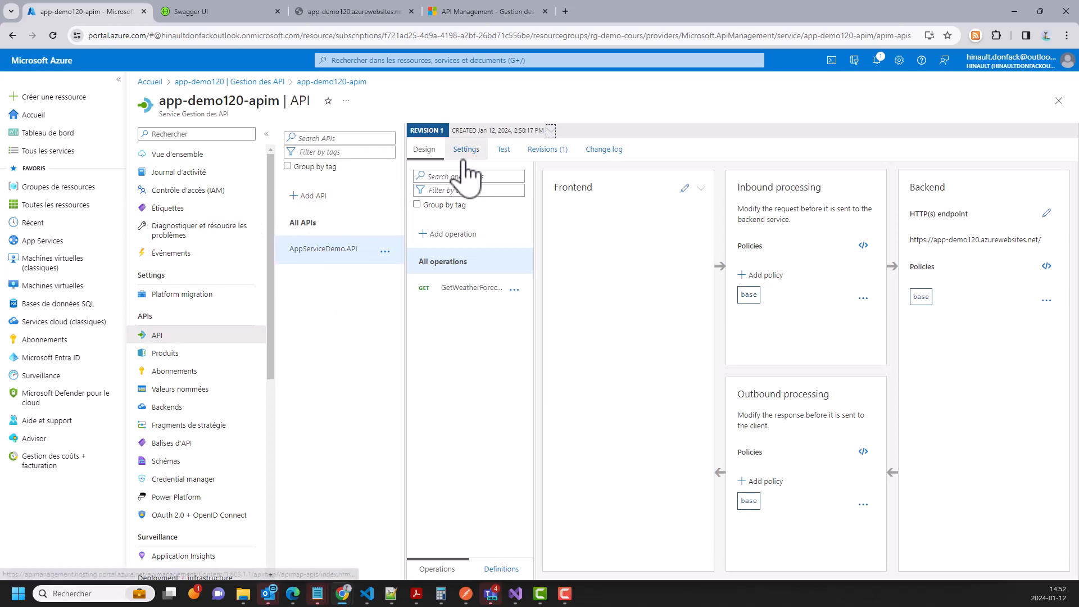
left_click(505, 150)
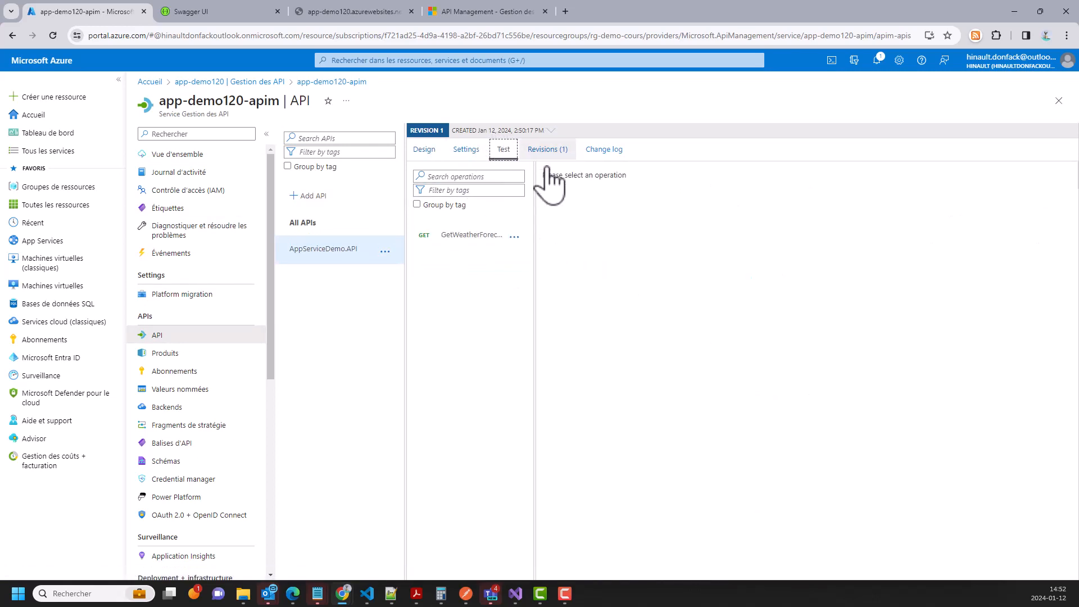
left_click(472, 236)
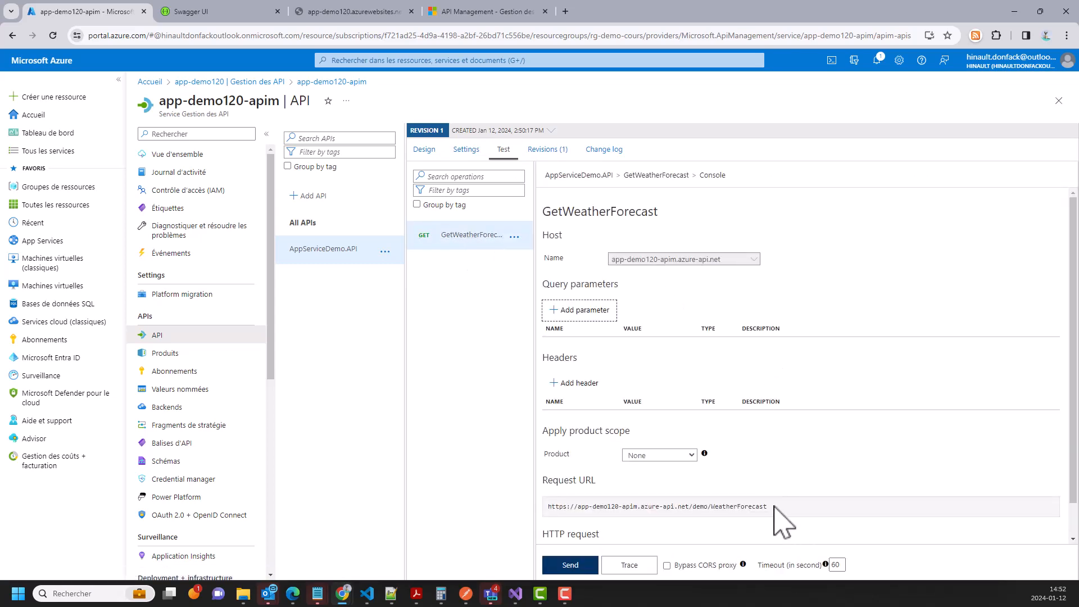
scroll(781, 489, "down", 1)
left_click_drag(771, 471, 546, 470)
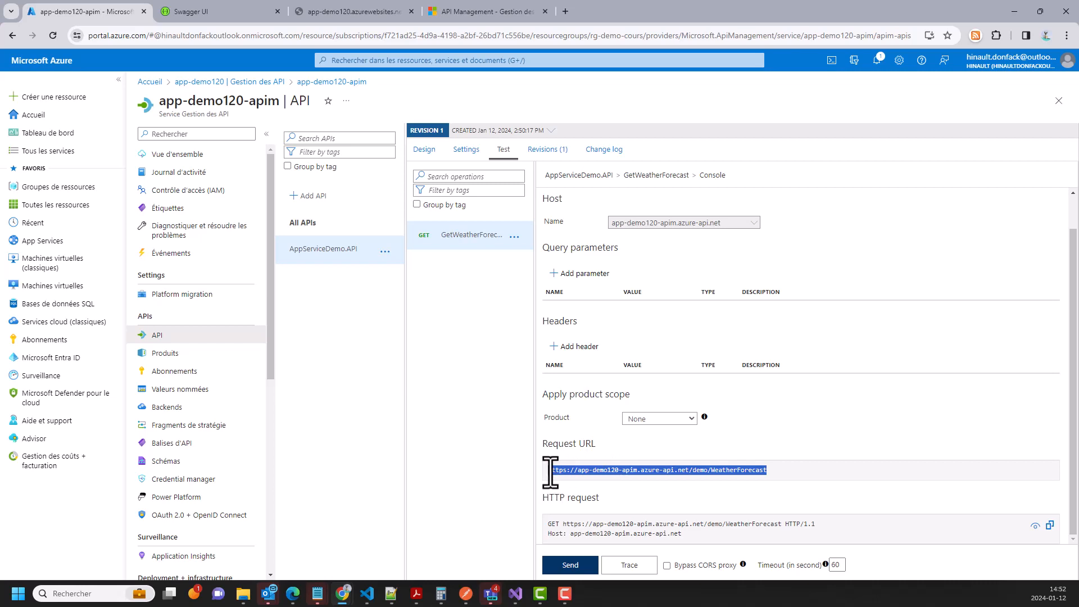
key("ctrl+c")
- Load the request URL in a new Chrome tab, confirming a 401 missing subscription key error
left_click(565, 12)
key("ctrl+v")
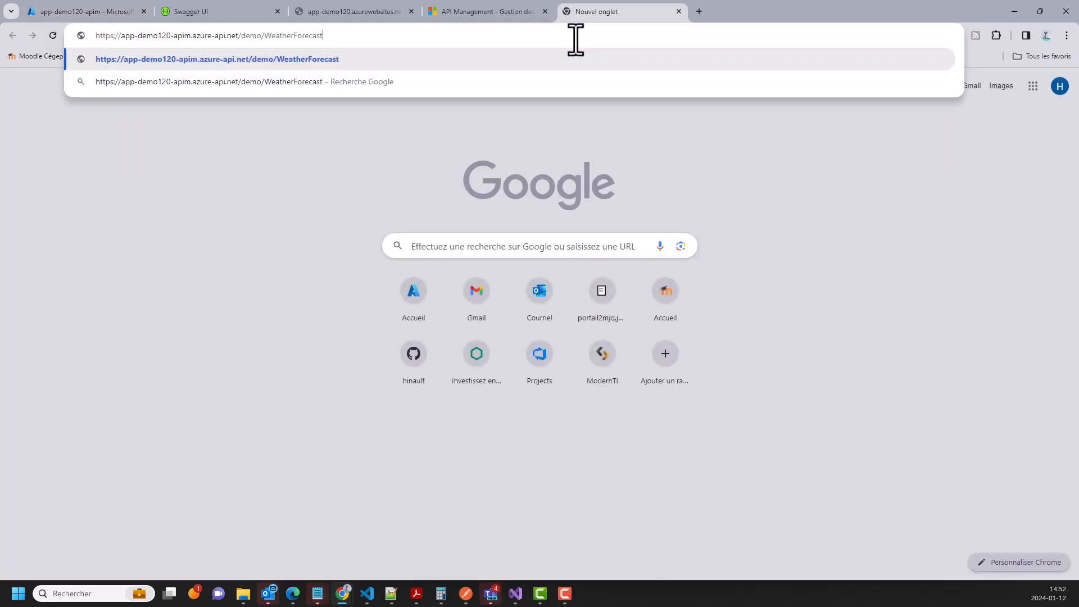
key("Return")
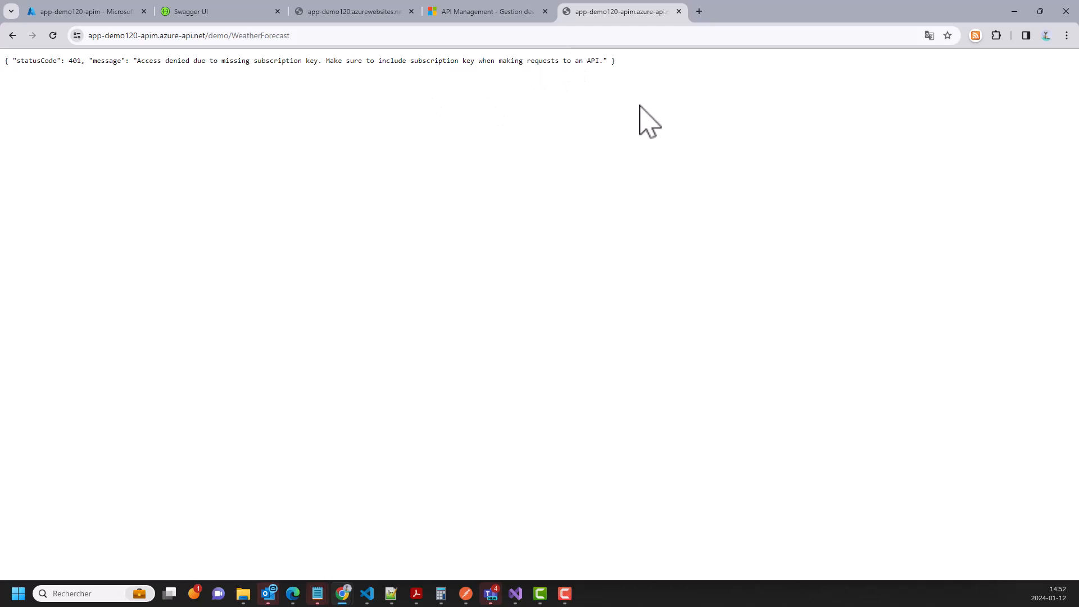
left_click_drag(635, 68, 1, 62)
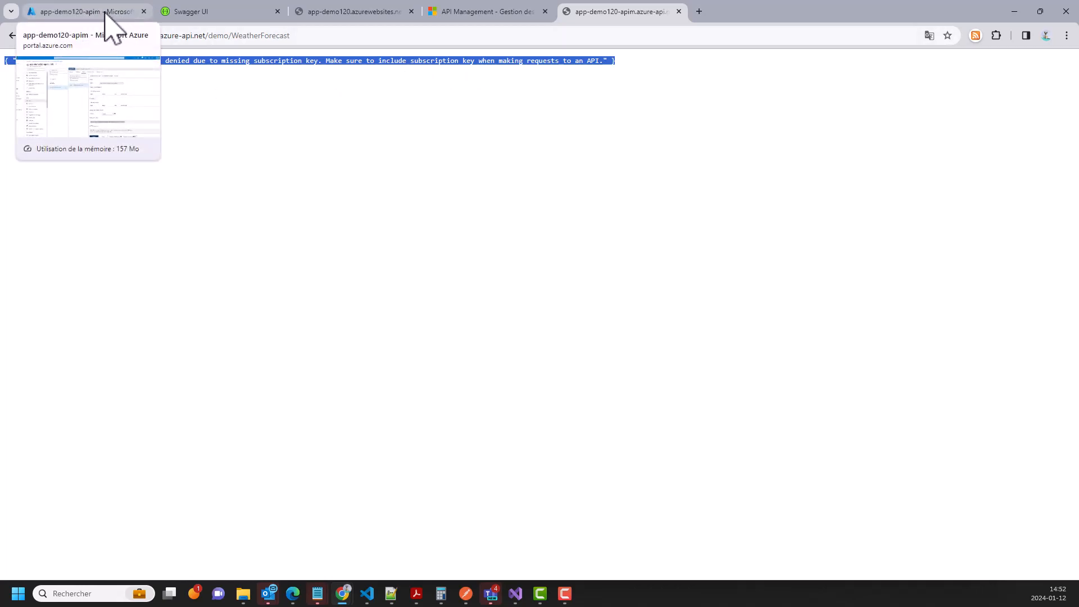
left_click(308, 38)
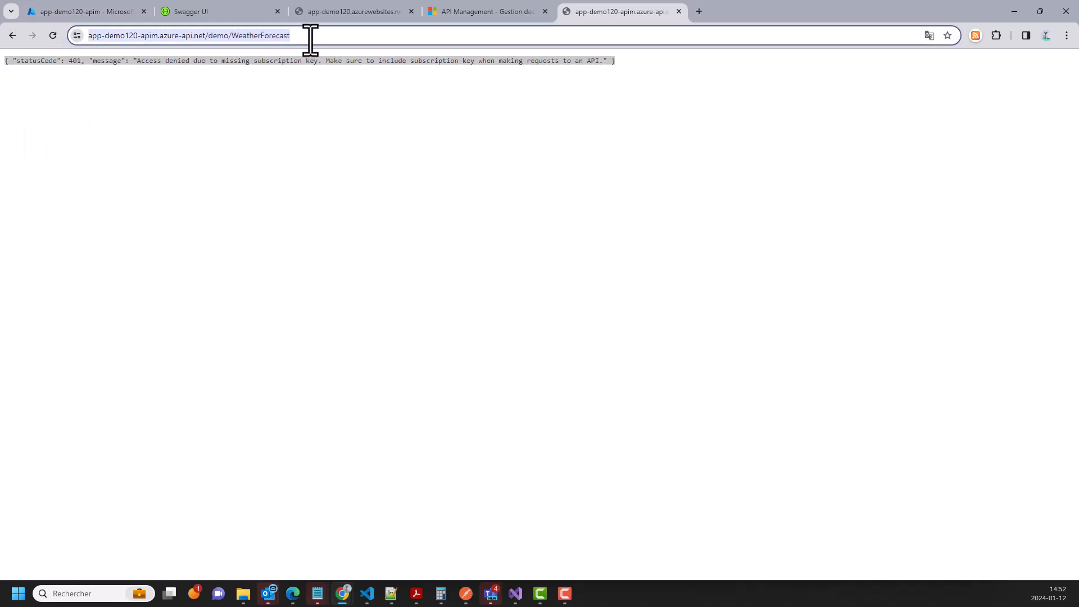
left_click(310, 38)
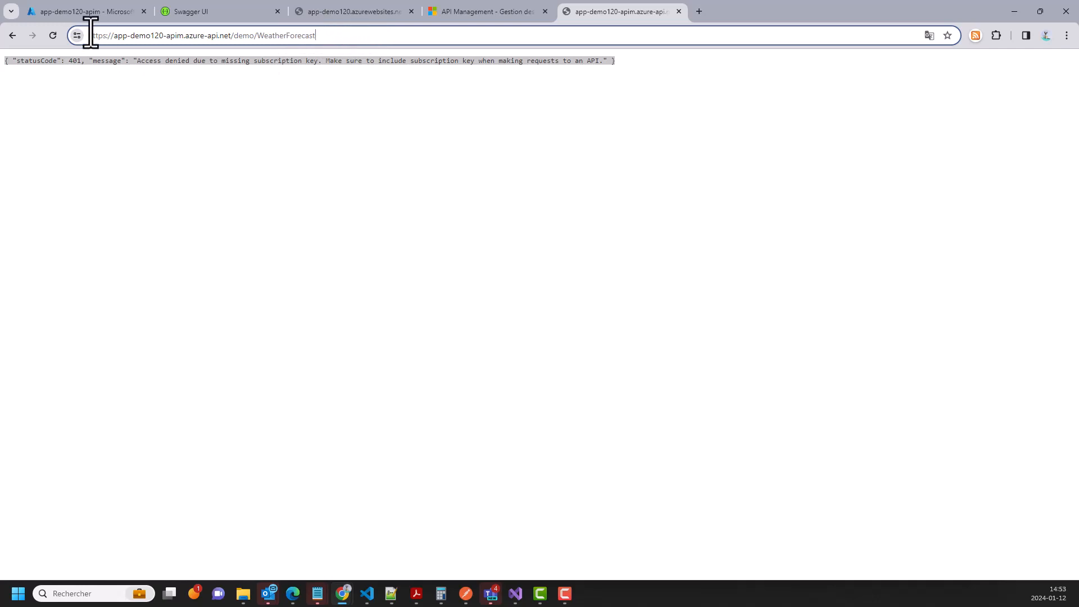
left_click(84, 14)
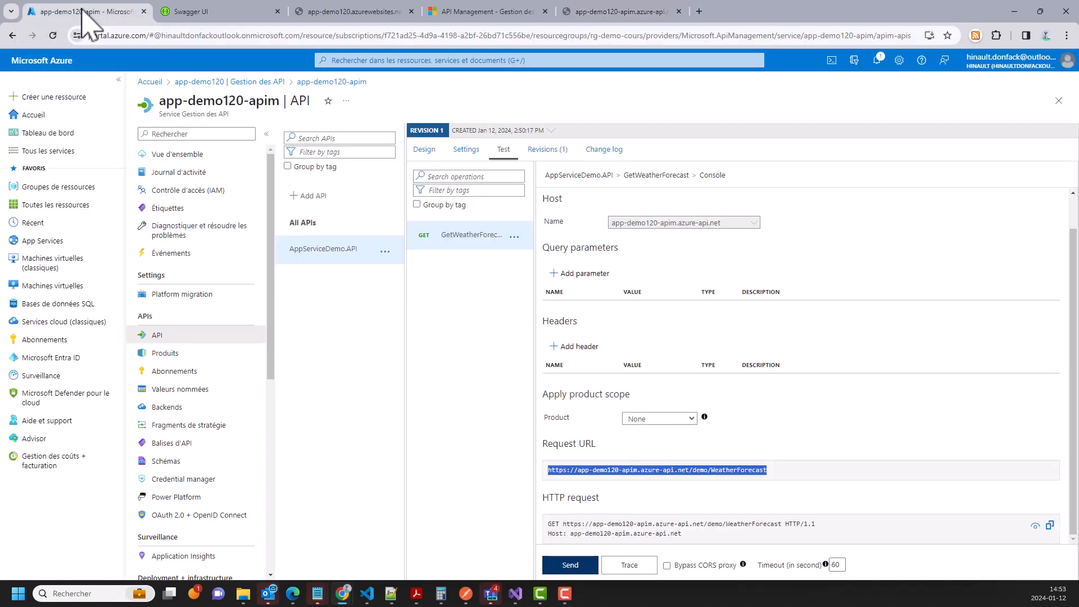
- Select the query parameter name subscription-key from the API's Settings subscription section
left_click(467, 152)
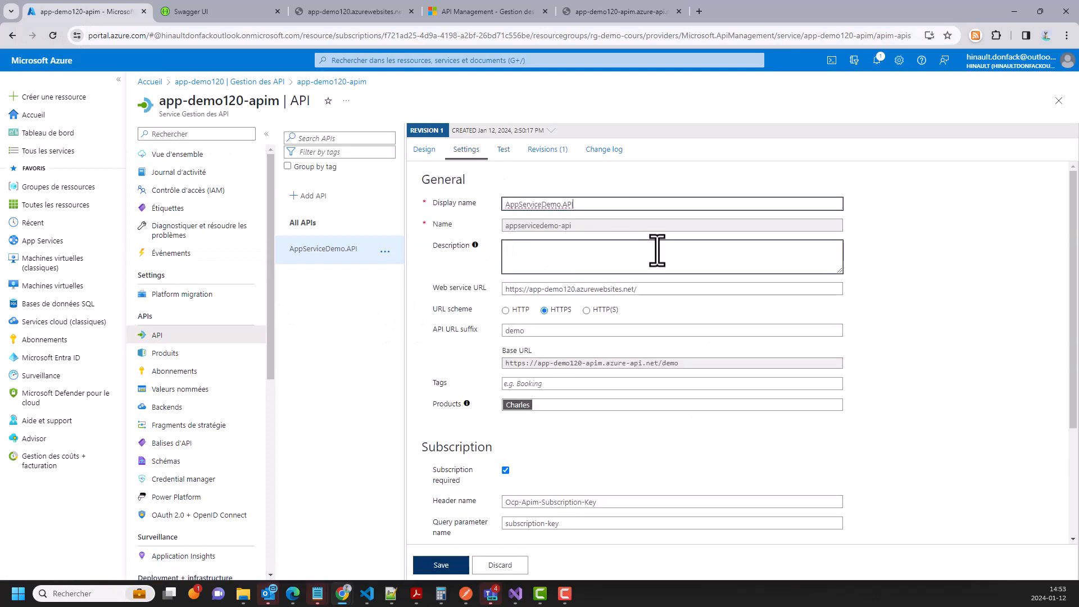
scroll(645, 386, "down", 3)
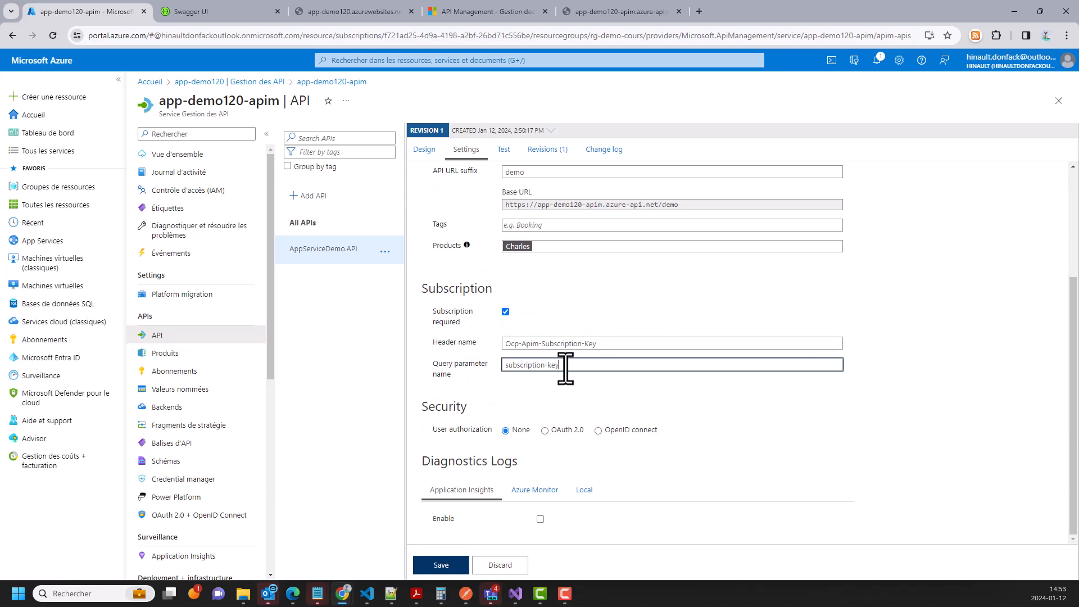
left_click_drag(565, 368, 497, 366)
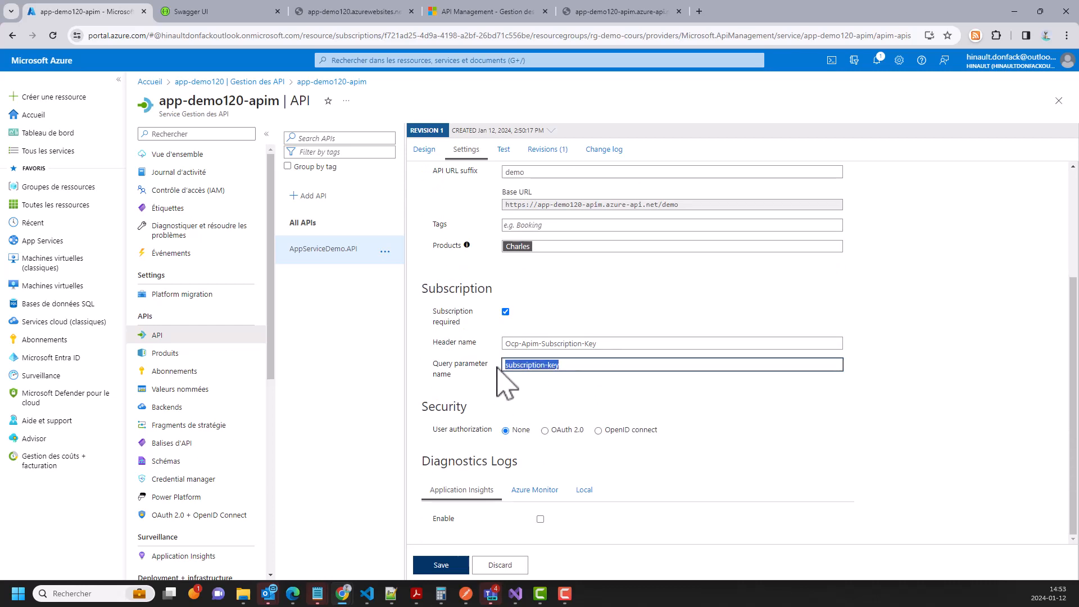
left_click_drag(619, 343, 499, 344)
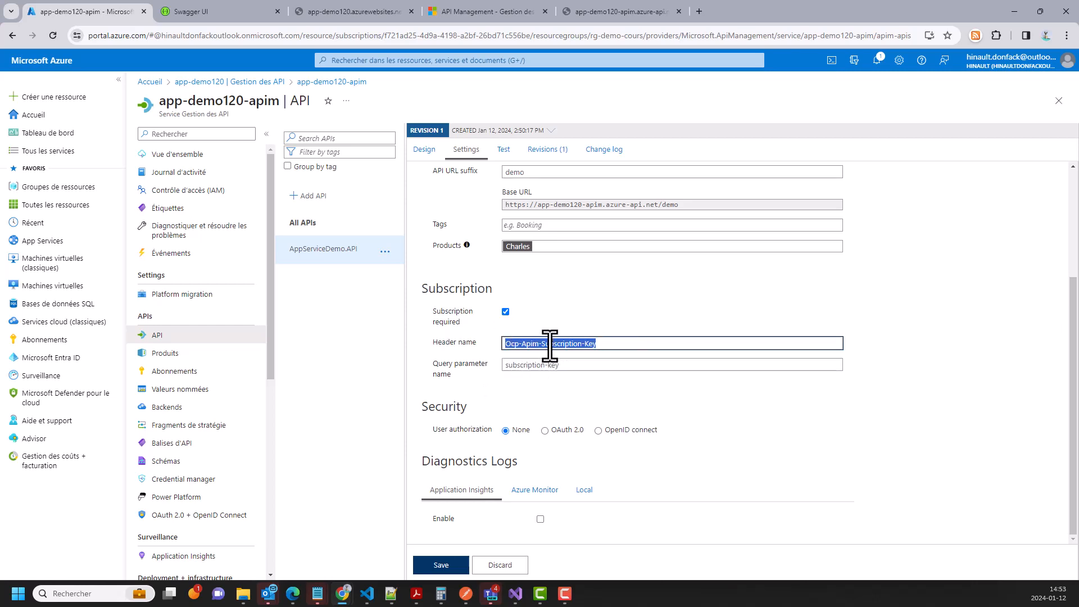
left_click(562, 364)
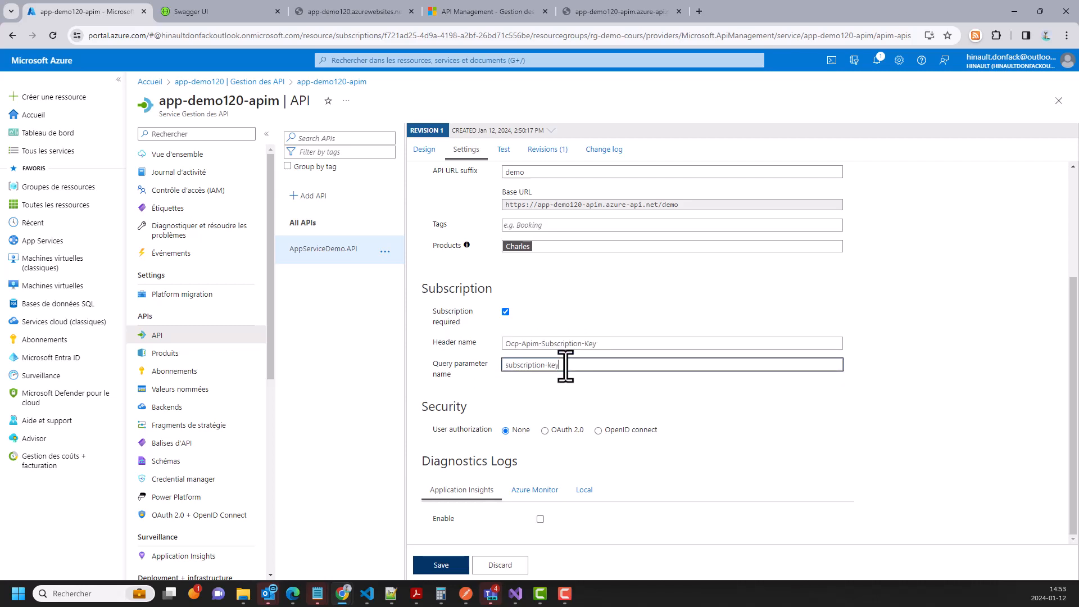
left_click_drag(564, 365, 502, 363)
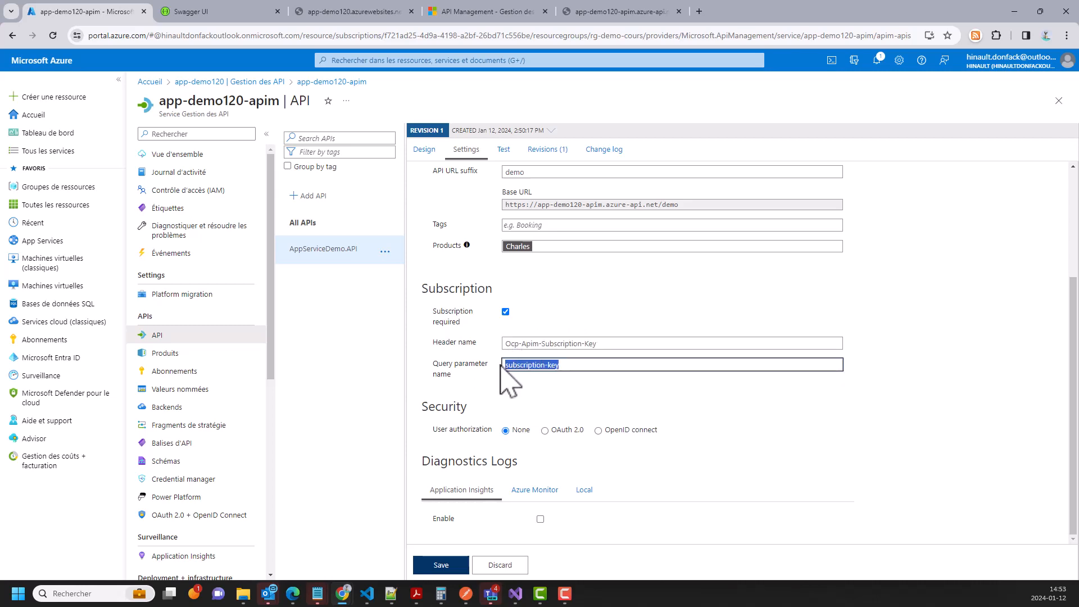
left_click(618, 12)
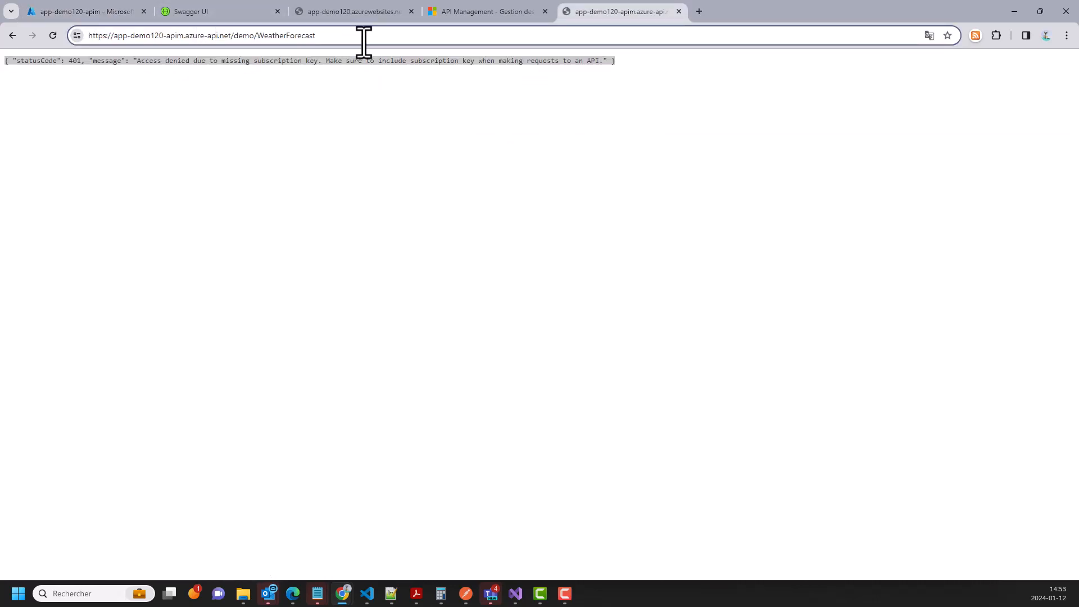
- Append '&' plus the pasted subscription-key parameter to the WeatherForecast URL in the address bar
type("&")
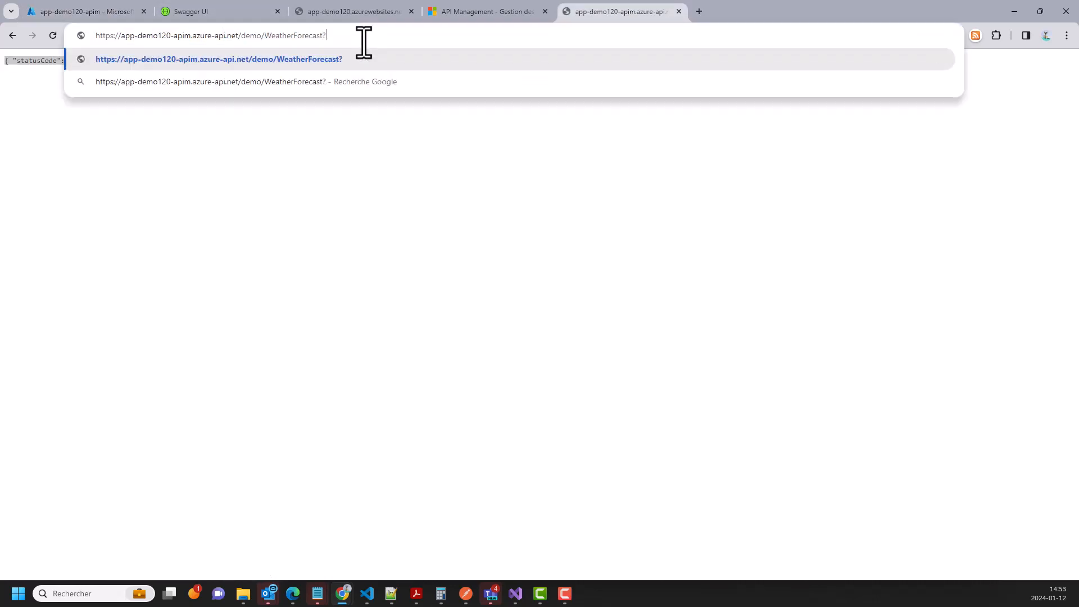
key("ctrl+v")
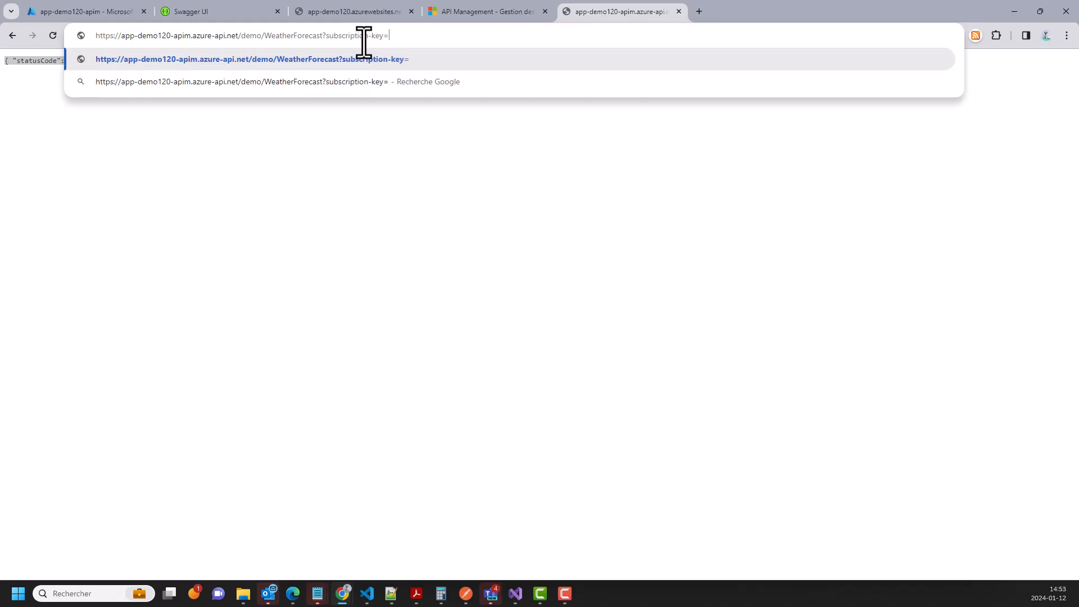
left_click(85, 8)
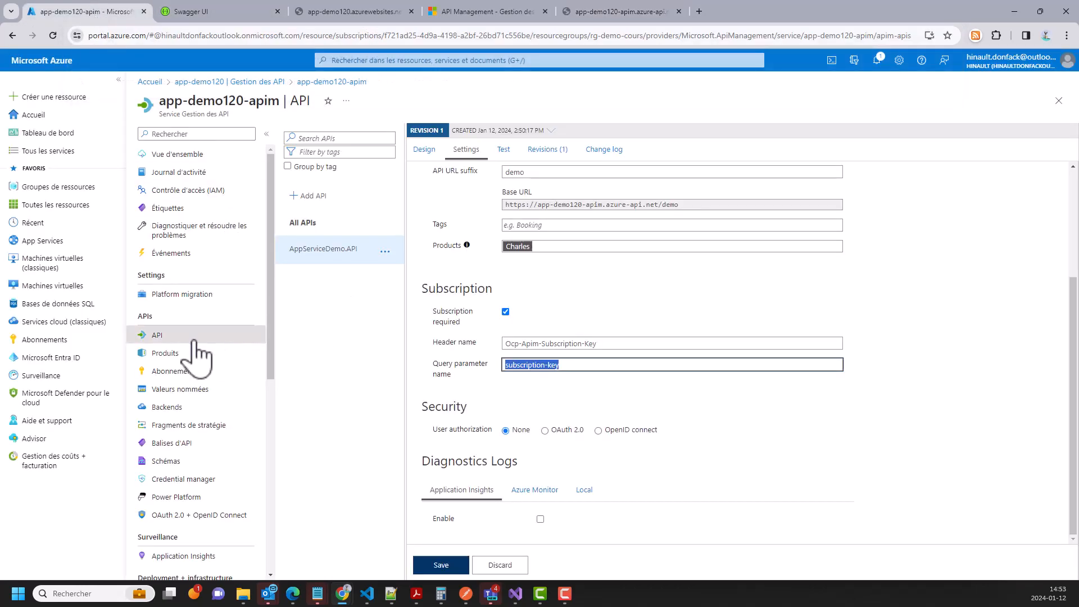
- Open the Charles product's subscriptions and start adding a new subscription
left_click(179, 353)
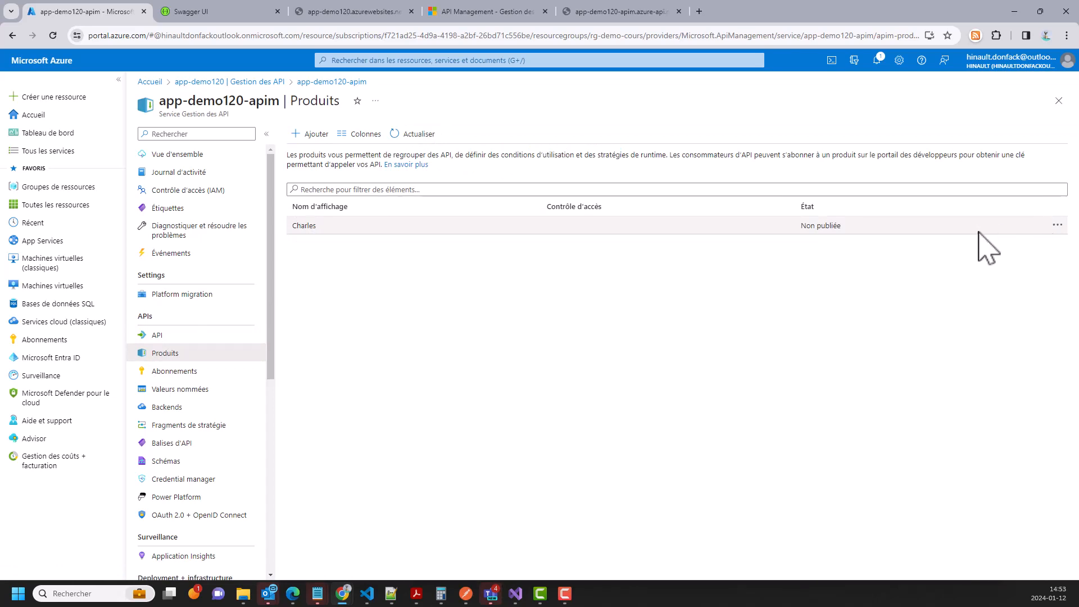
left_click(383, 229)
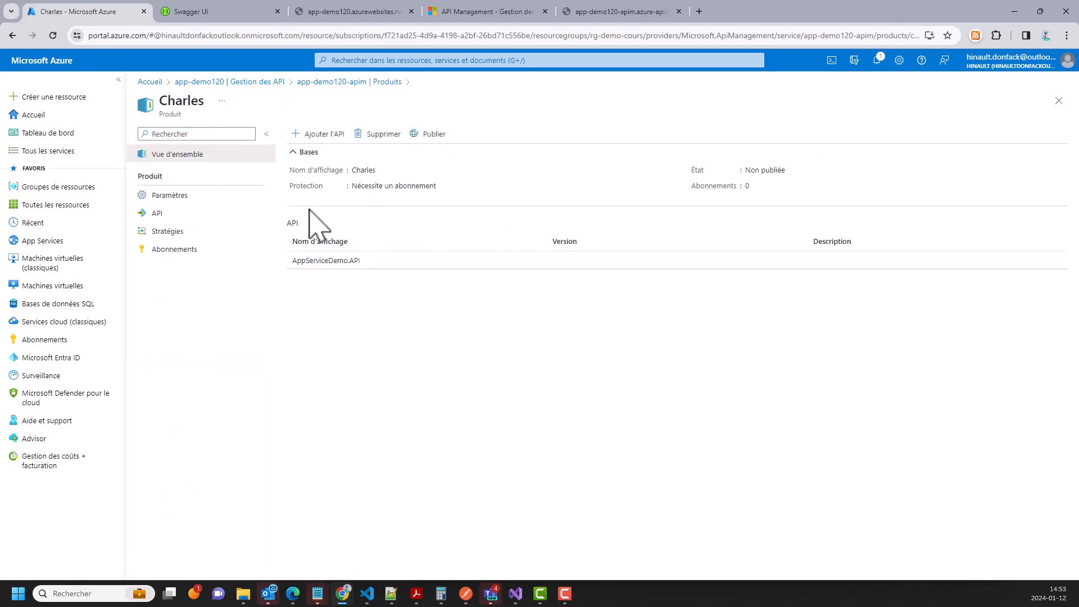
left_click(208, 251)
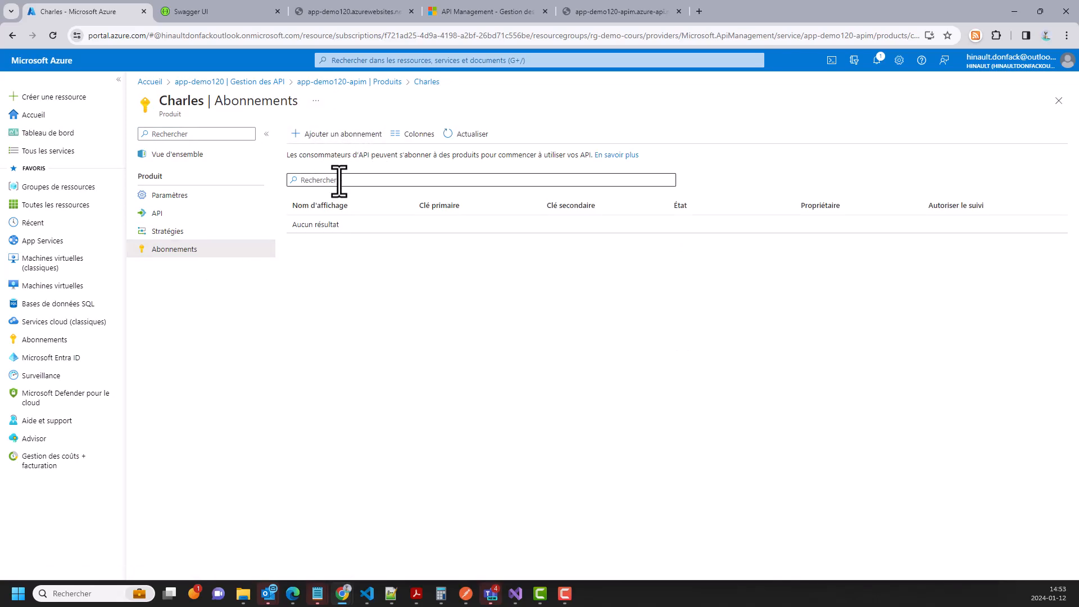
left_click(334, 139)
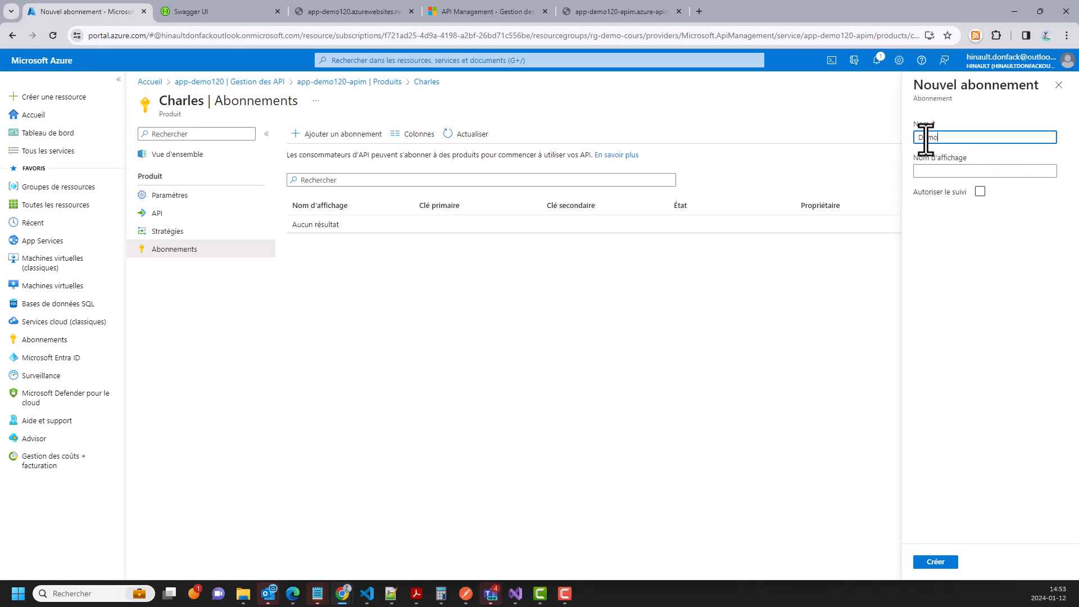
- Create the 'Product Charles' subscription, reveal its keys, and copy the Clé primaire value
left_click(950, 171)
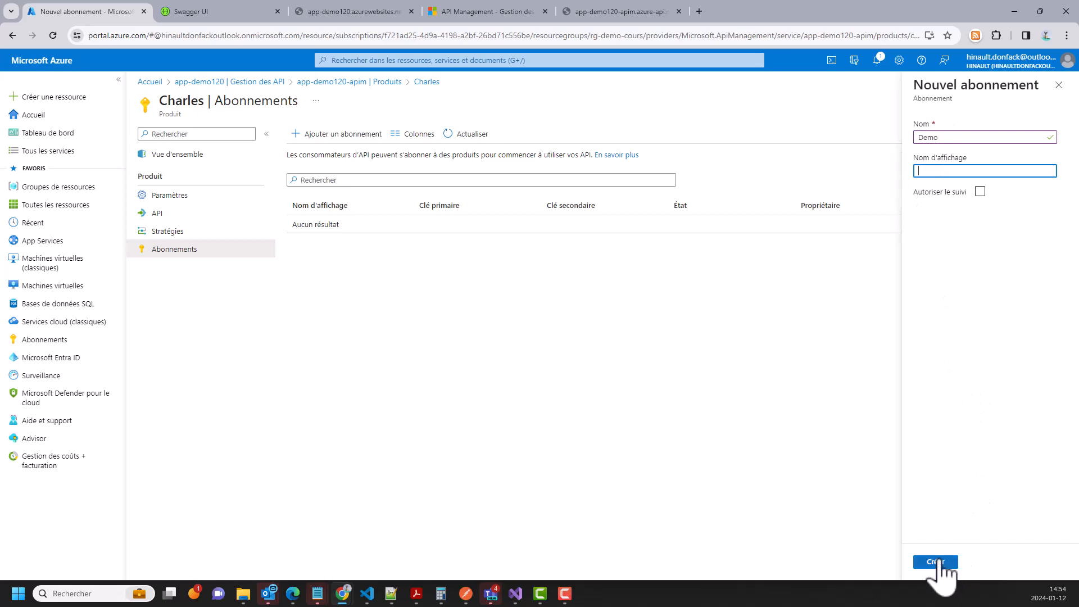
left_click(944, 564)
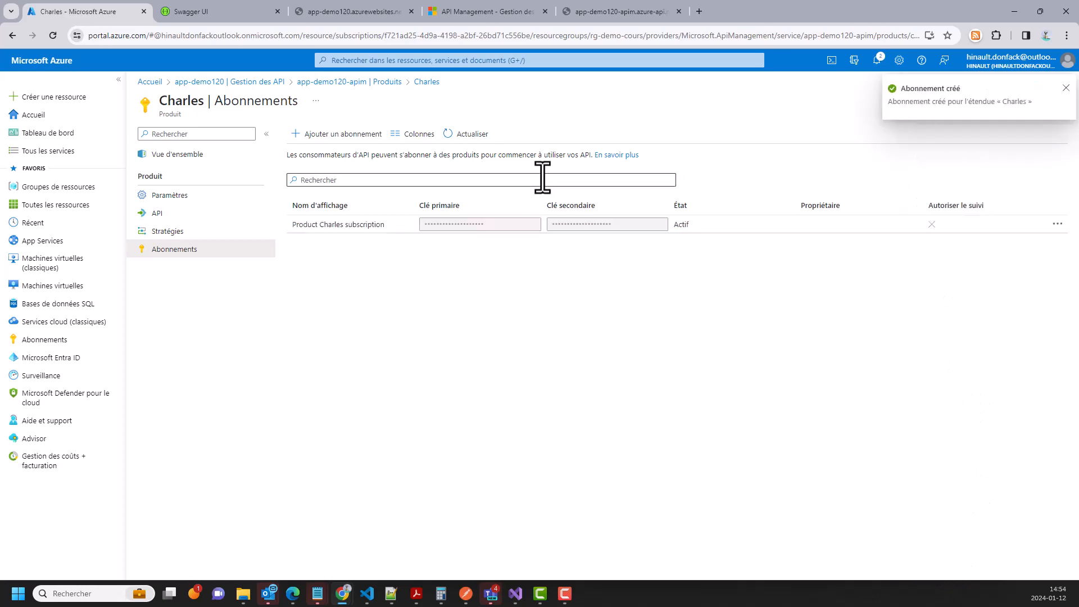
left_click(1055, 225)
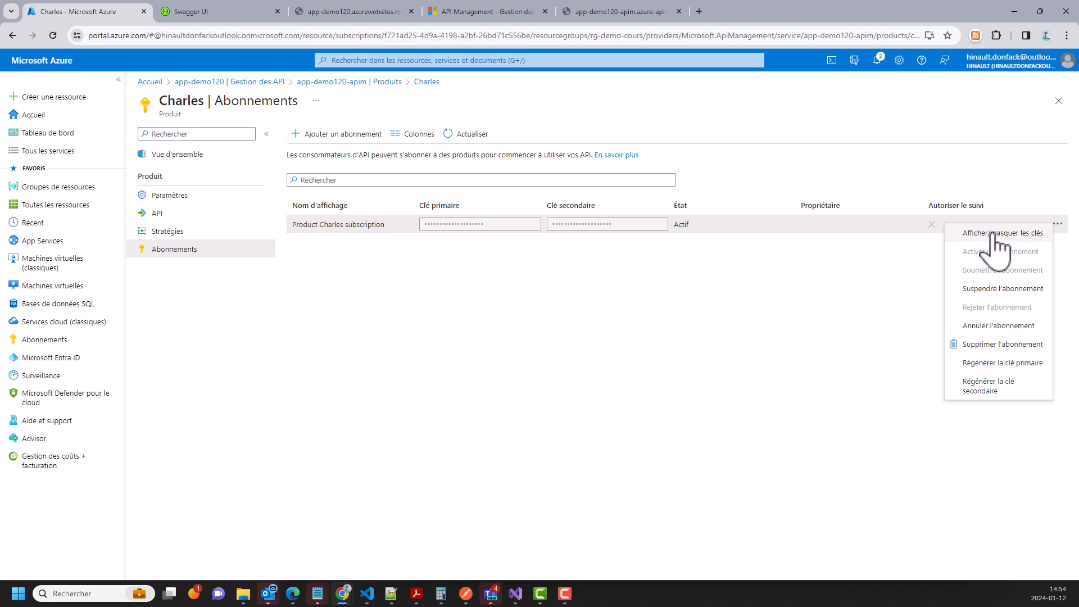
left_click(992, 234)
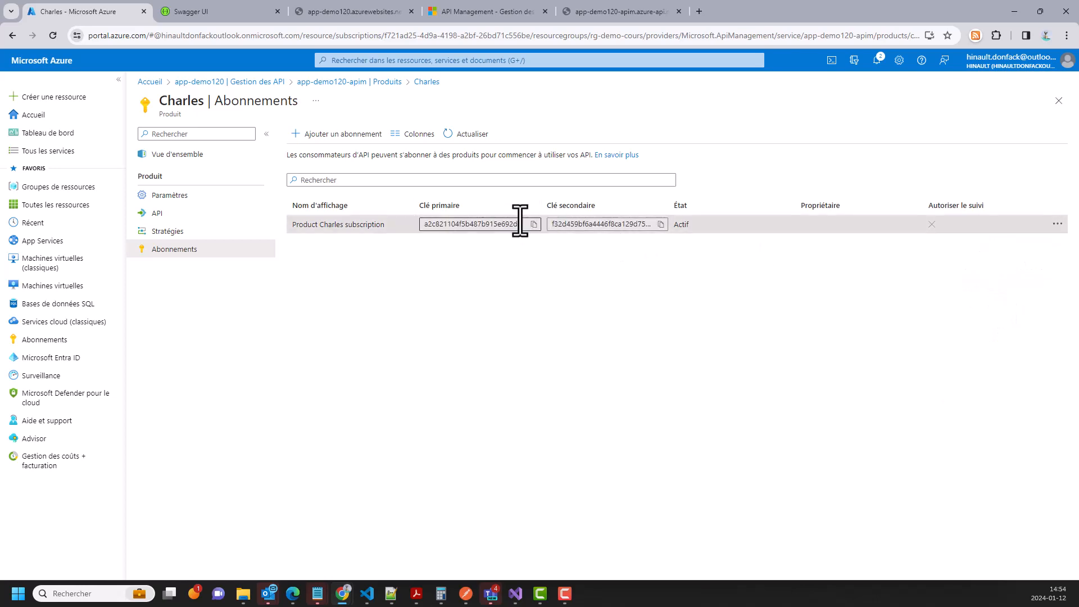
left_click(534, 225)
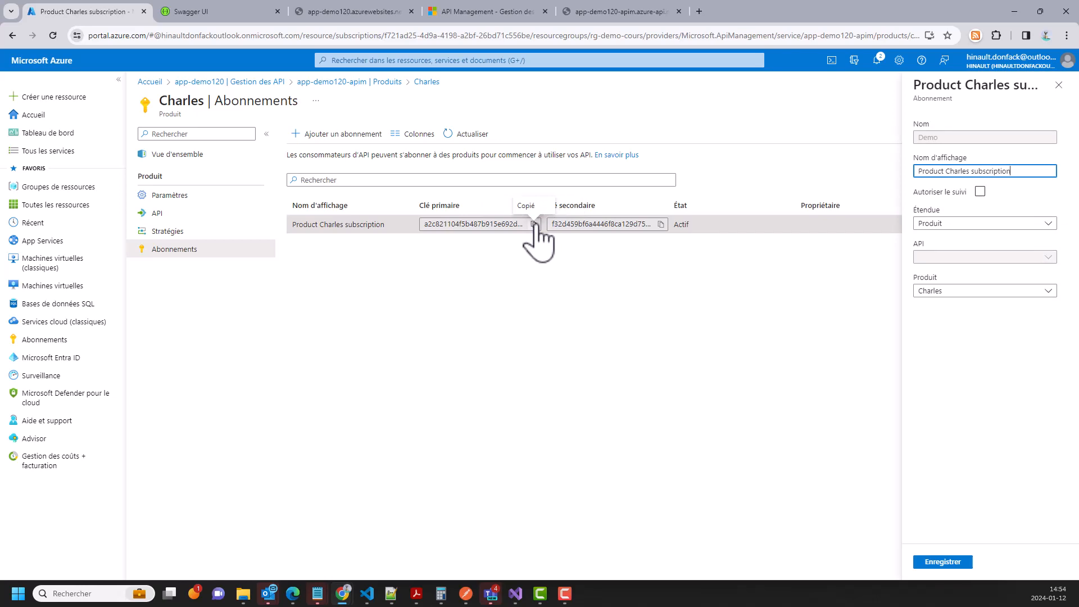
- Append the copied key after subscription-key= in the WeatherForecast URL and select the returned forecast JSON
left_click(633, 12)
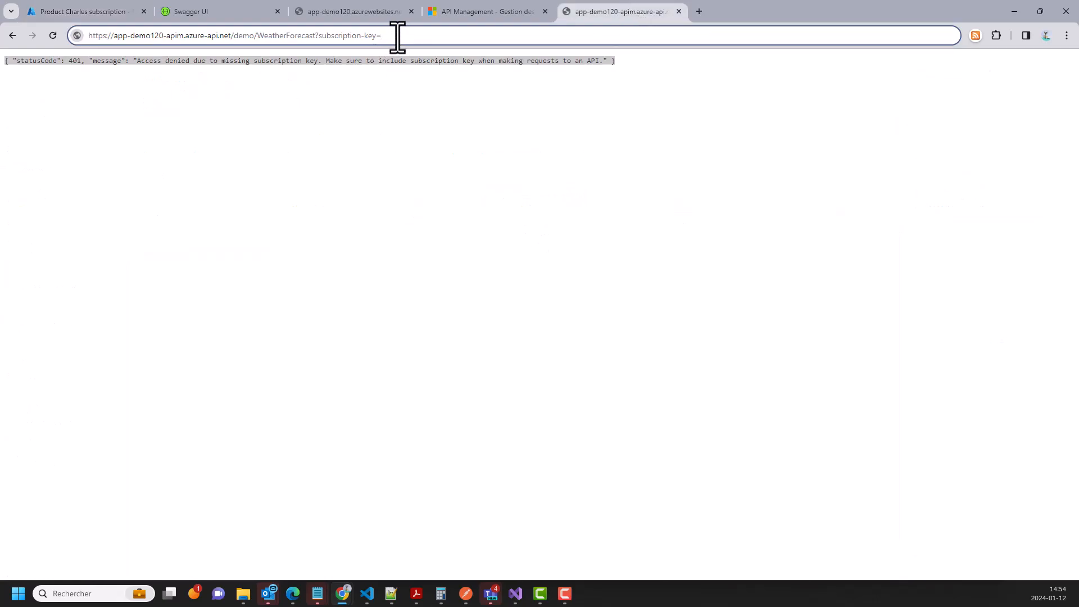
key("ctrl+v")
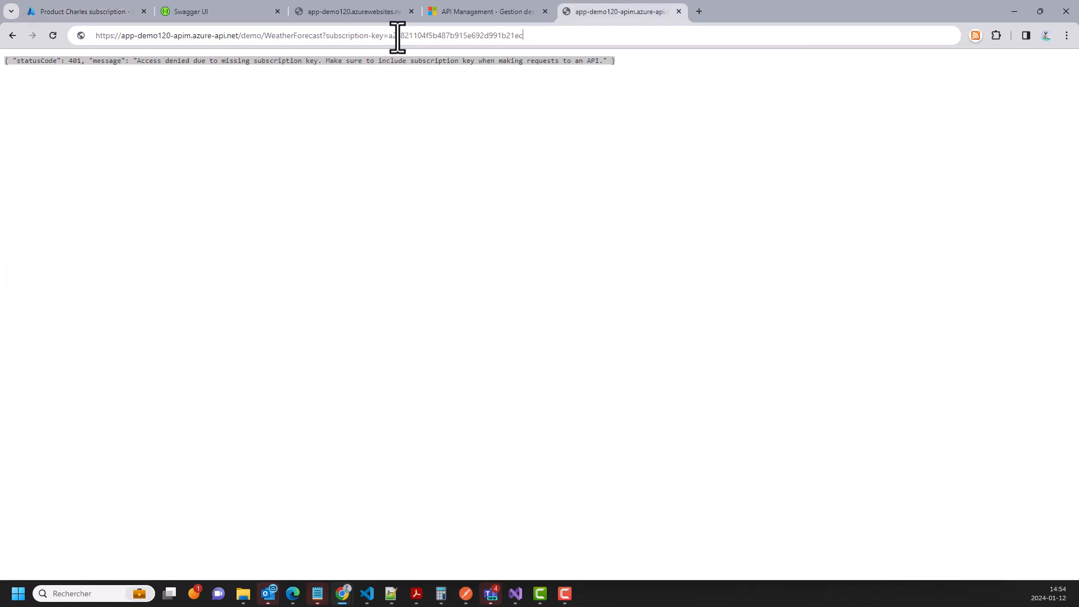
key("Return")
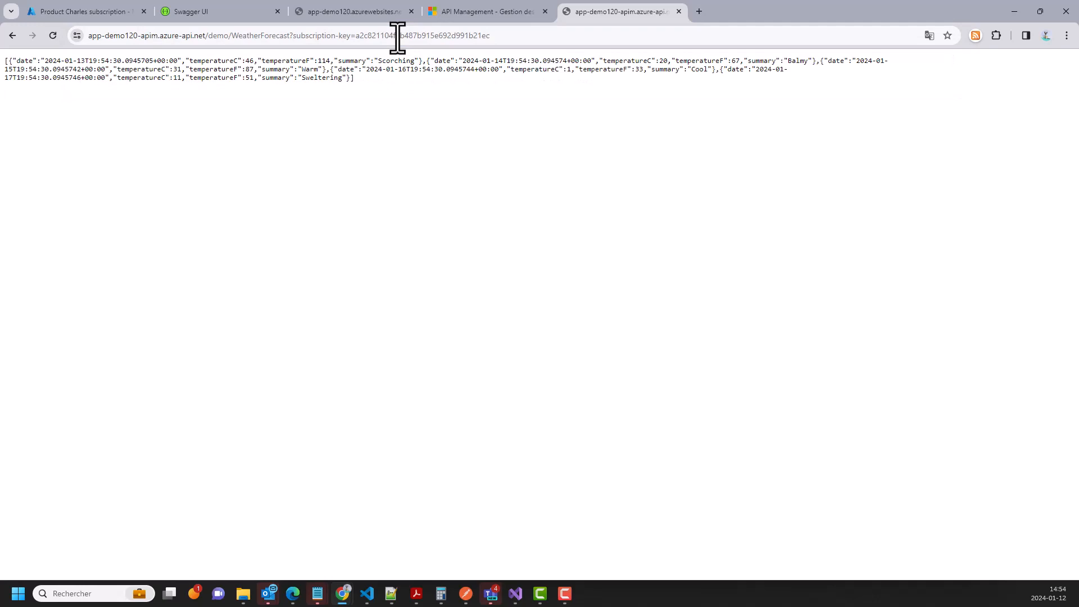
left_click_drag(364, 85, 6, 72)
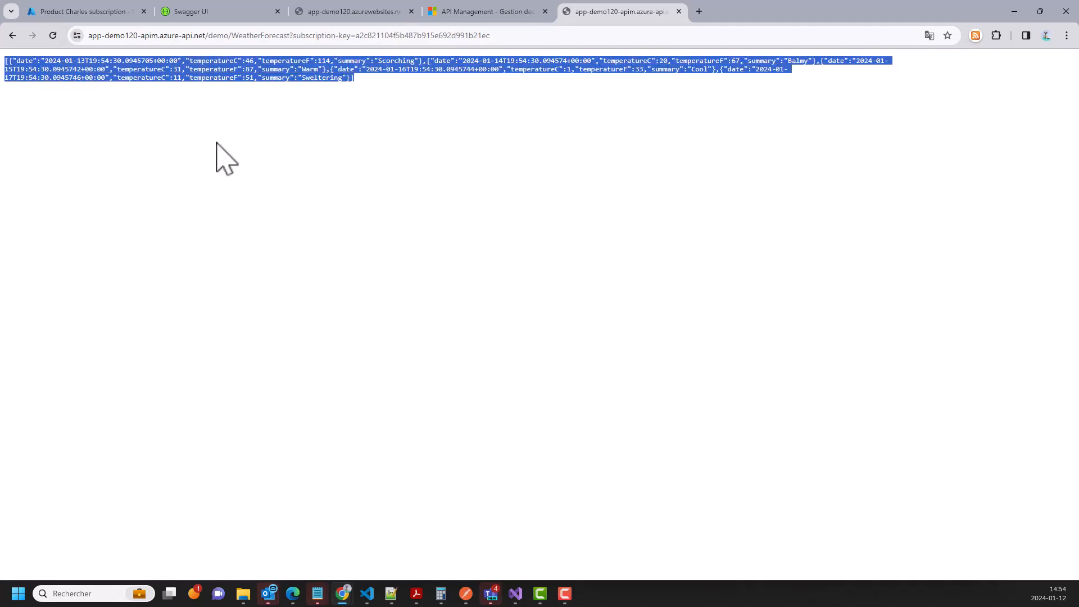